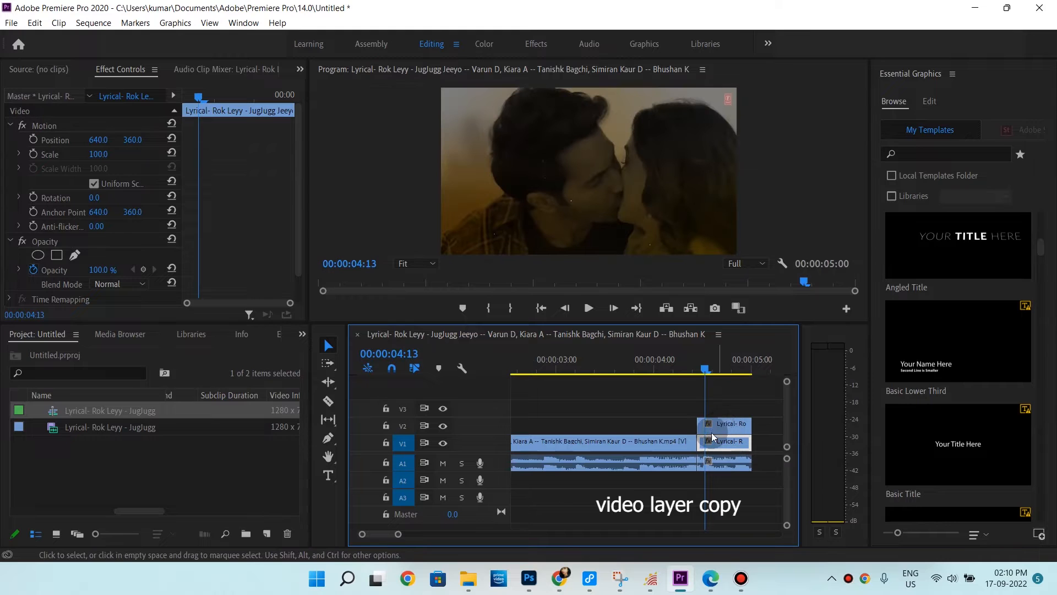
Search the effects for Gaussian Blur and apply it to the lower copy of the clip on track V1
click(301, 334)
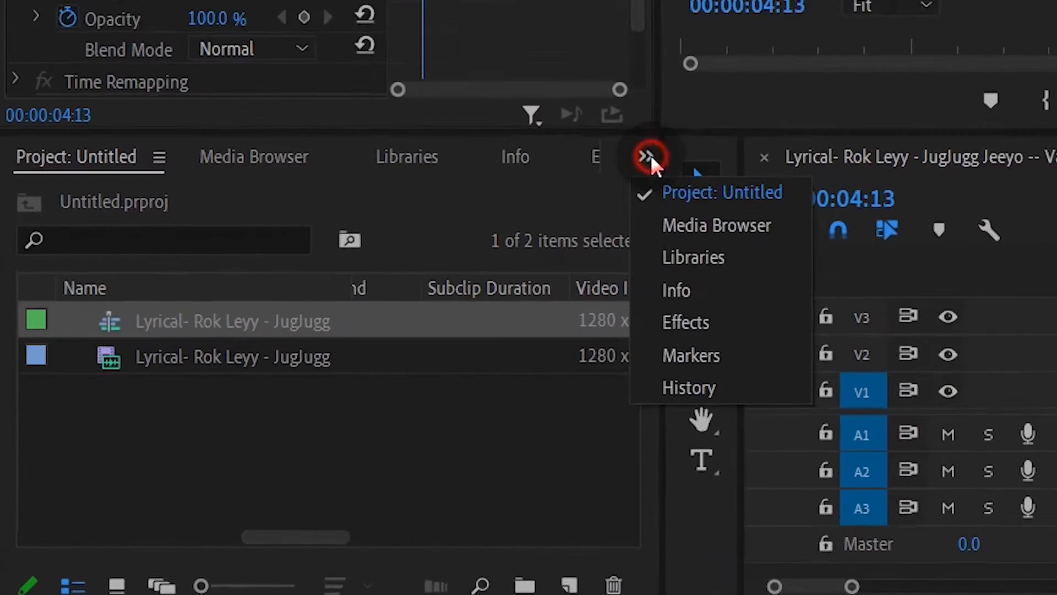
click(693, 322)
click(167, 157)
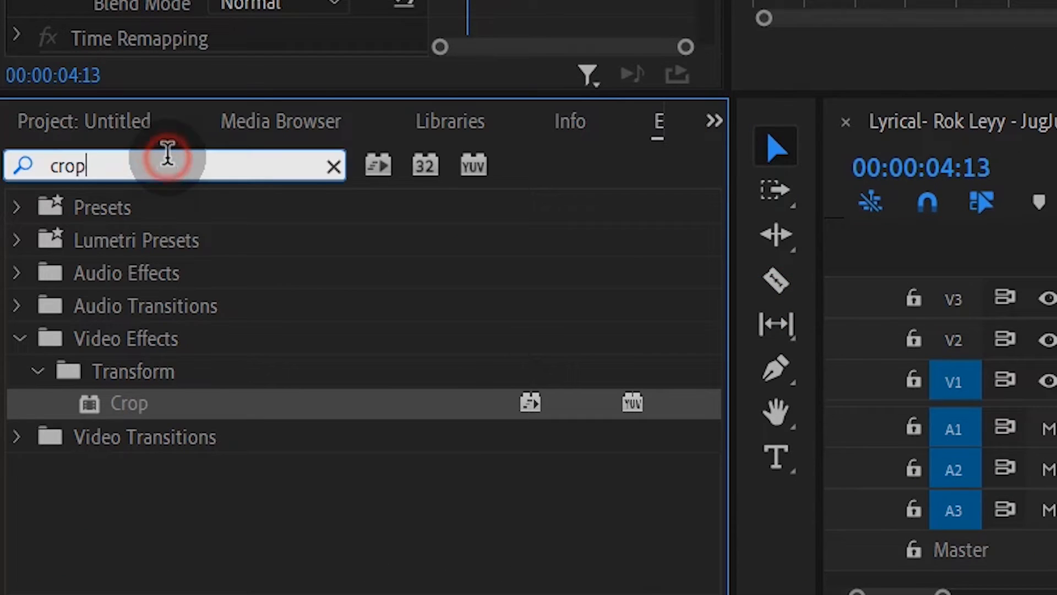
double_click(168, 152)
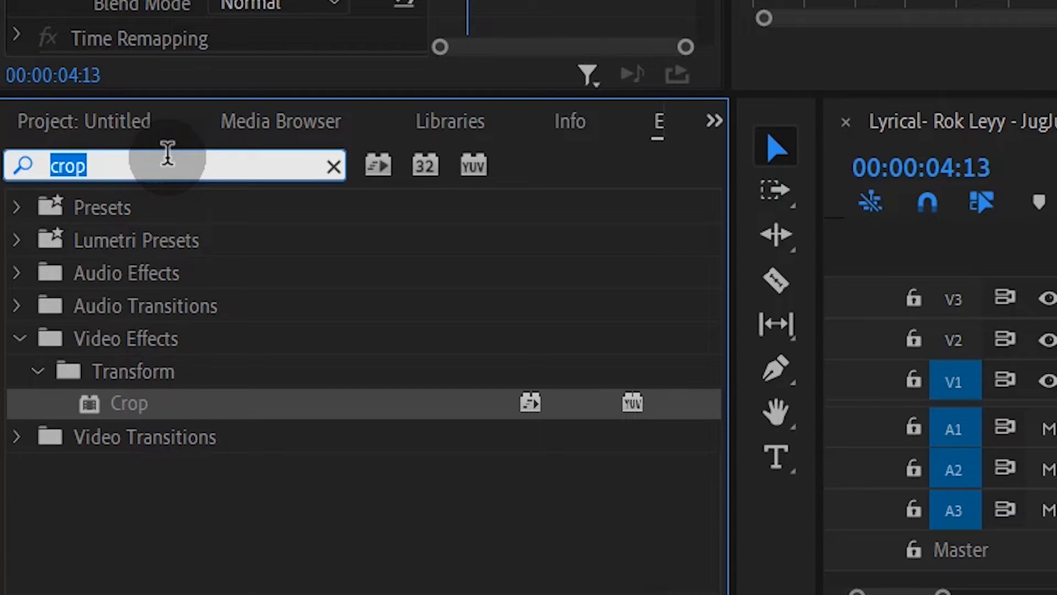
text(c)
key(BackSpace)
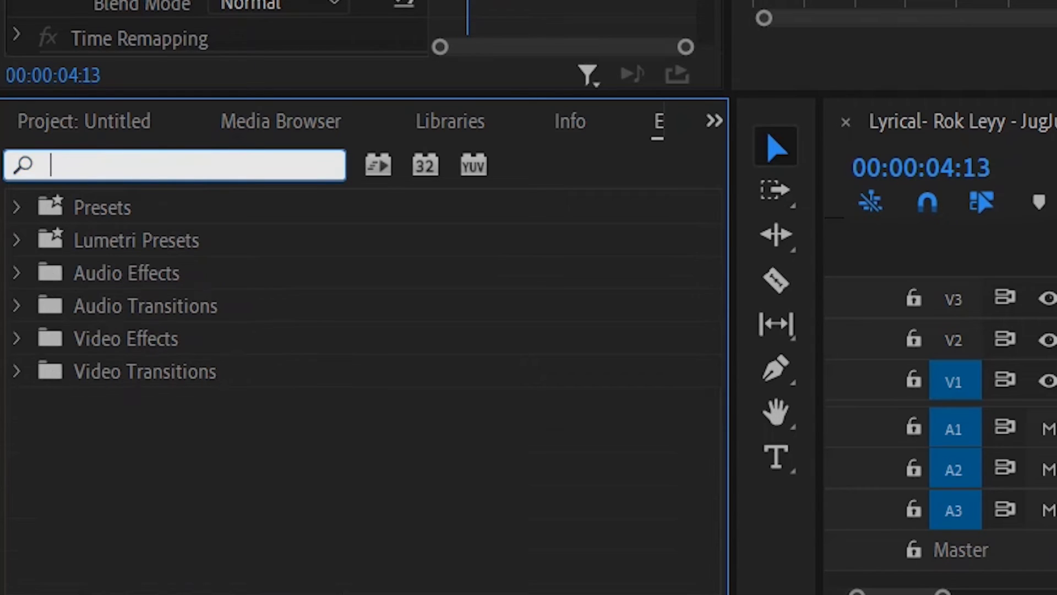
text(gaussi)
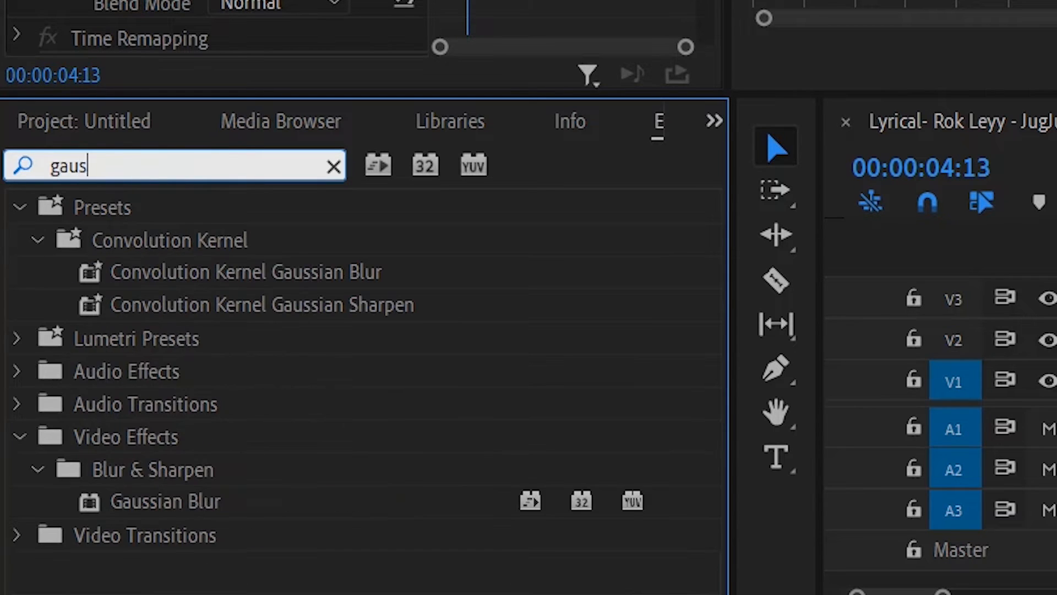
drag(165, 501, 1046, 513)
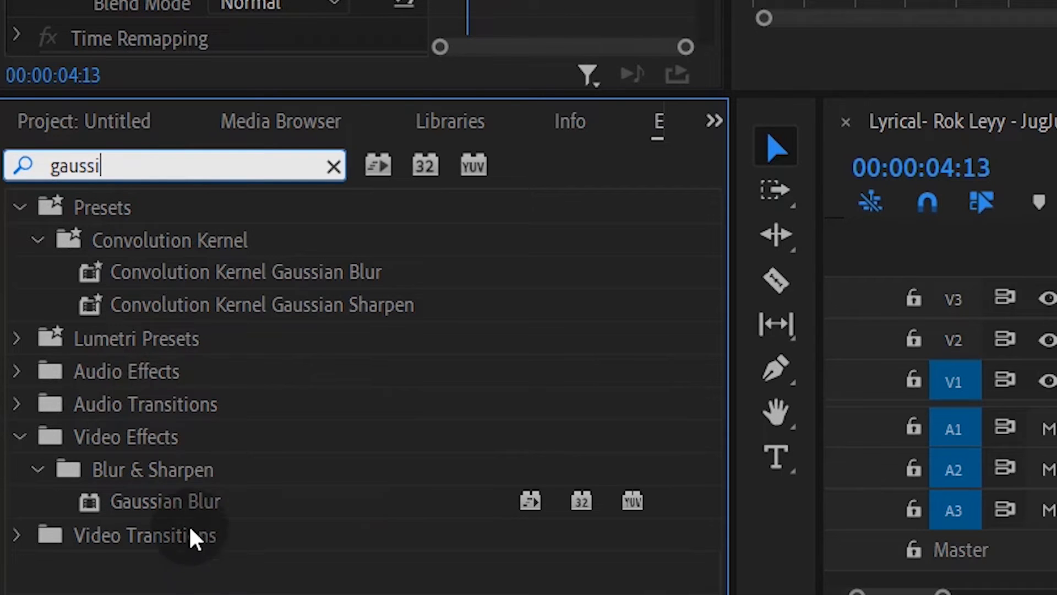
drag(603, 503, 958, 429)
drag(700, 444, 705, 443)
Hide track V2 and set the V1 clip's Gaussian Blur Blurriness to 50
click(444, 427)
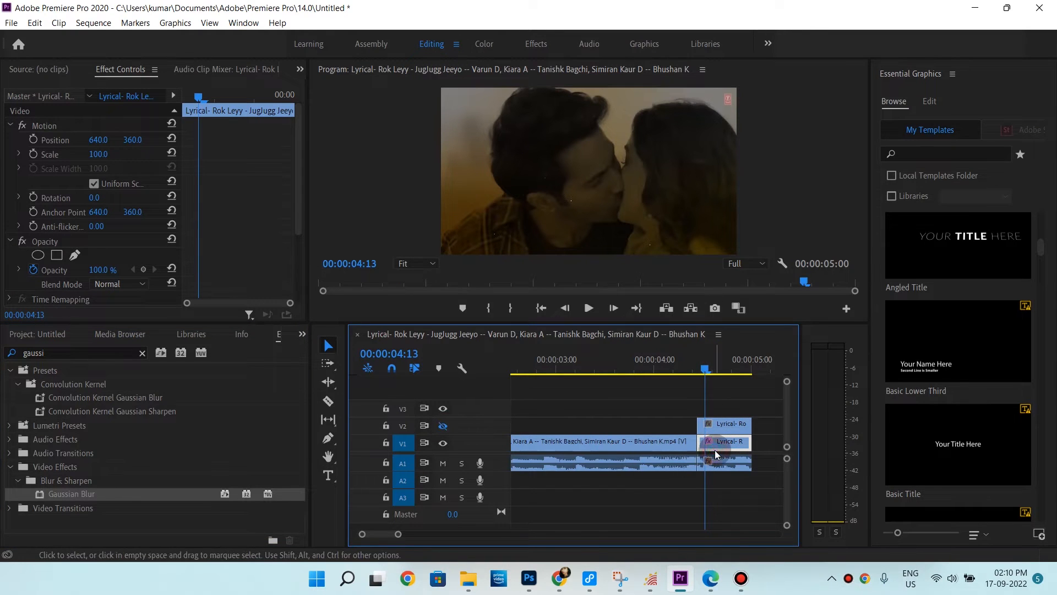
scroll(154, 253, down, 5)
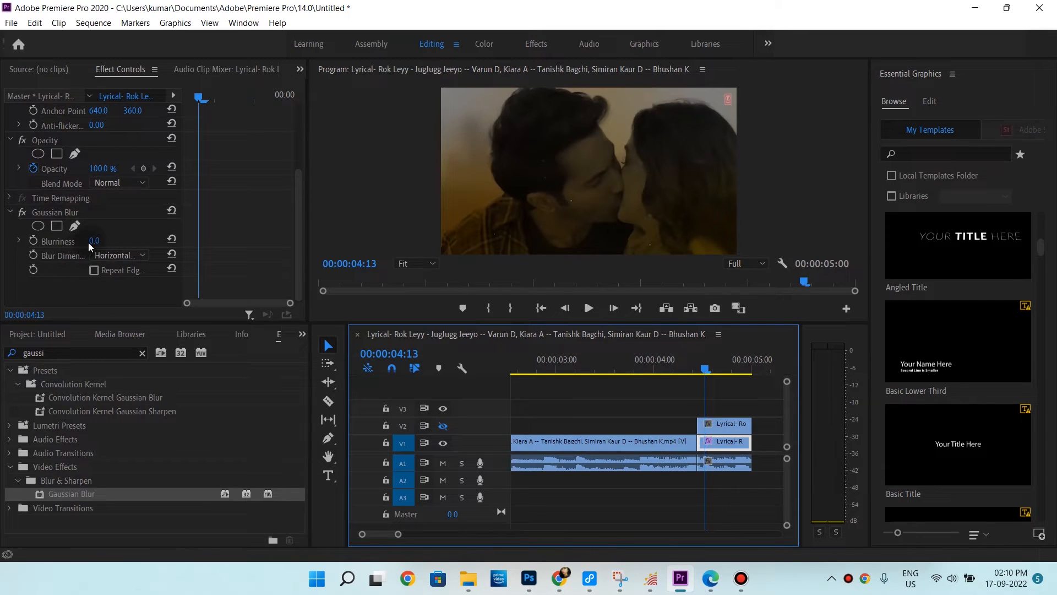
click(92, 242)
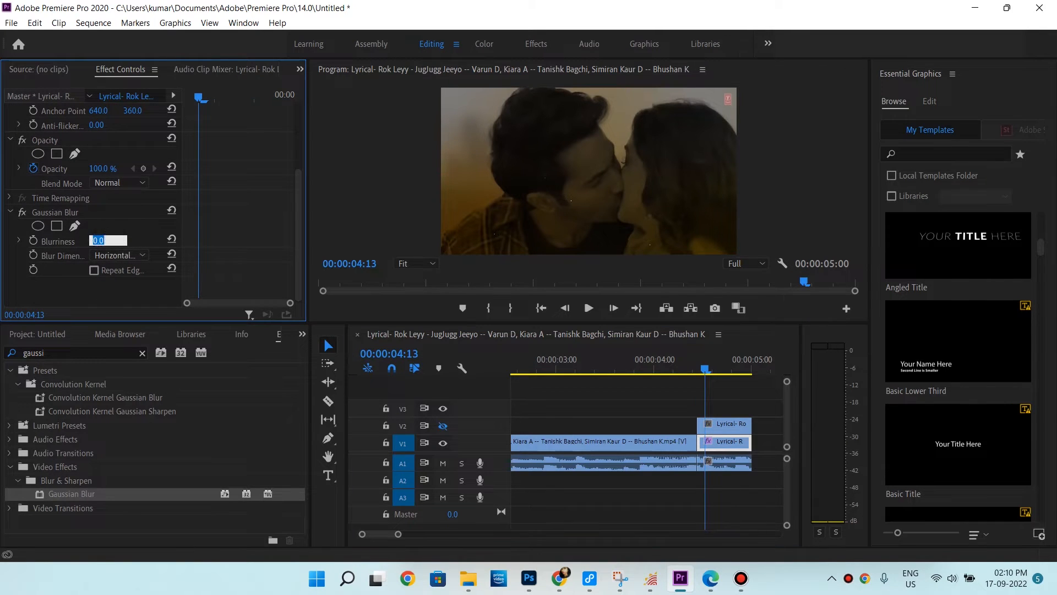
key(Return)
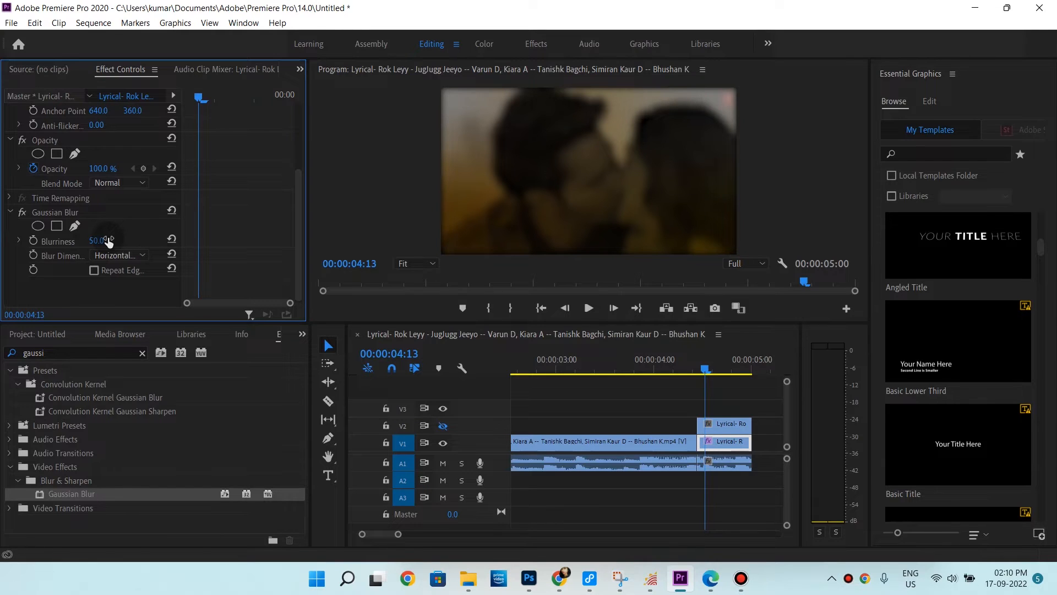
Enable Repeat Edge Pixels in the Gaussian Blur settings
click(708, 370)
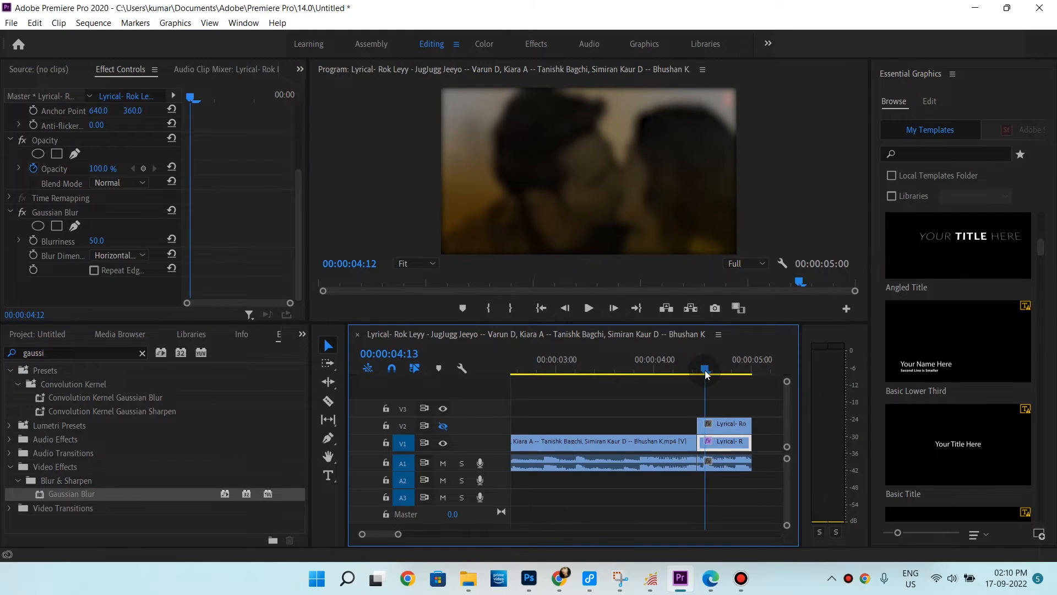
click(94, 271)
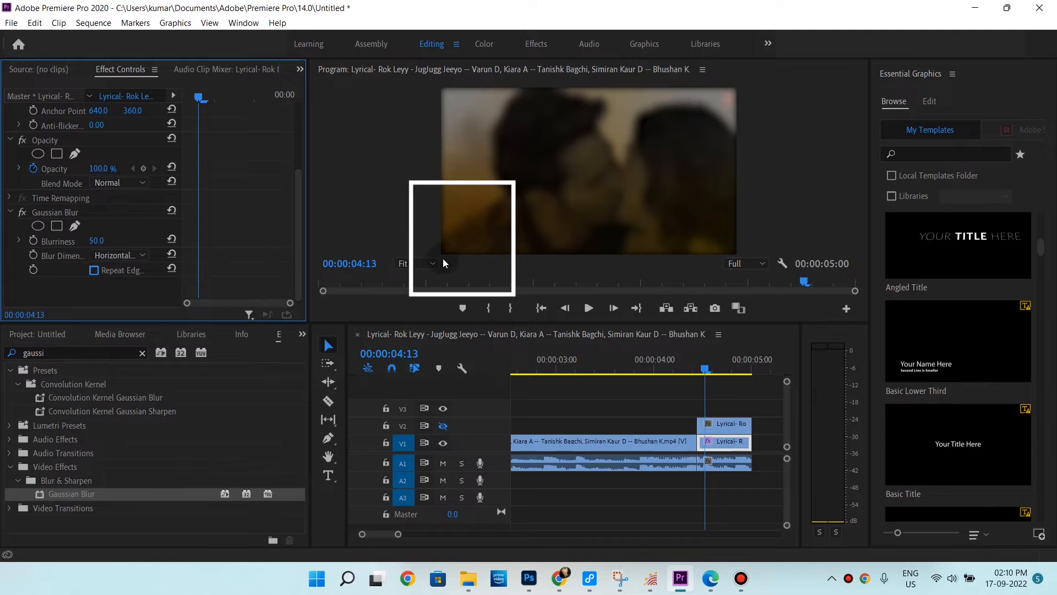
click(97, 271)
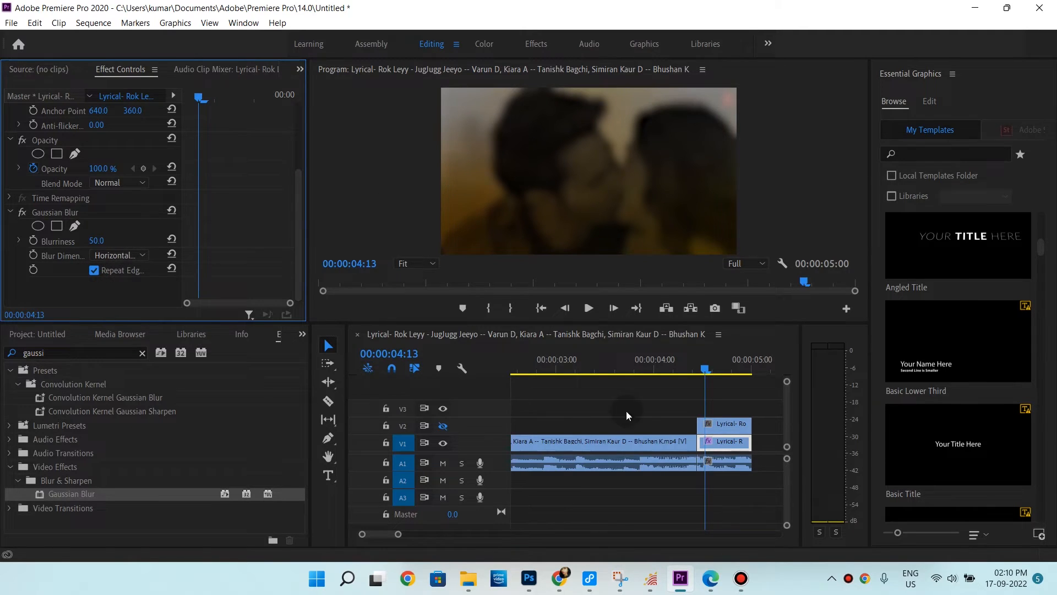
Show track V2 again, select its clip and set its scale to 60
click(720, 425)
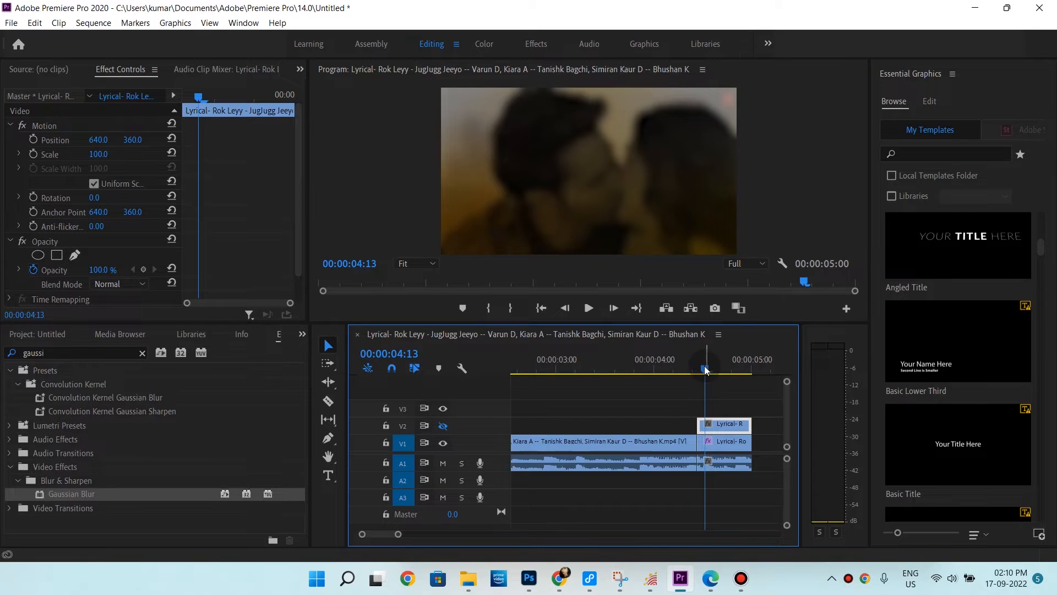
click(443, 425)
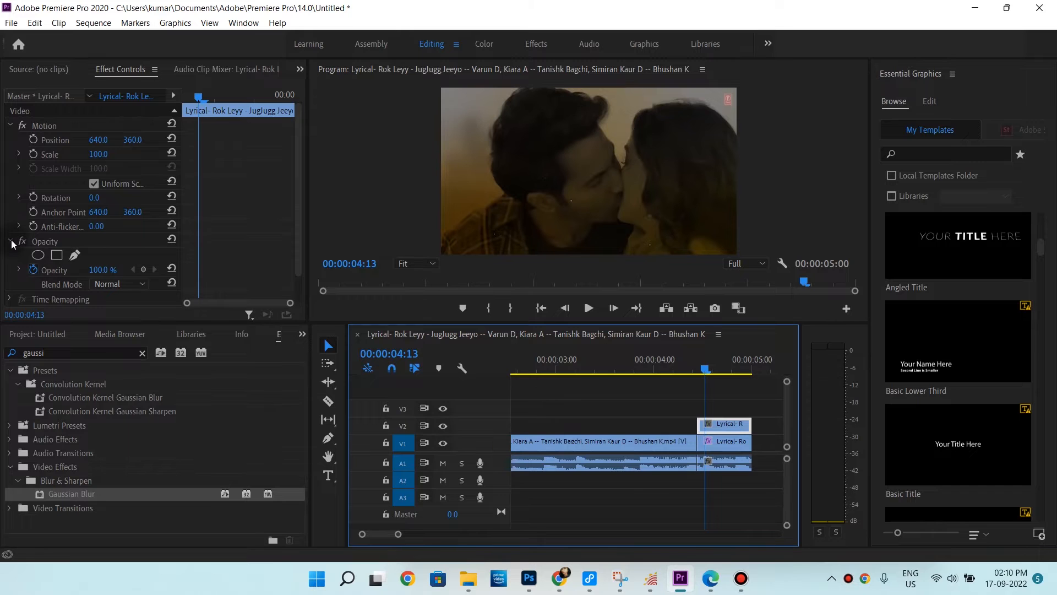
drag(97, 156, 87, 156)
click(107, 153)
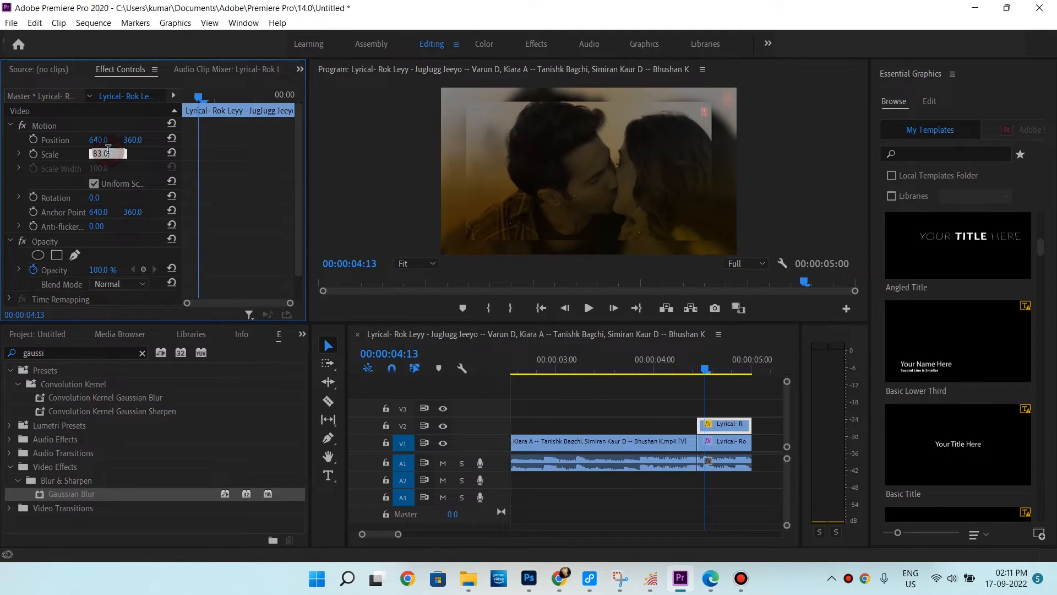
text(60)
key(Return)
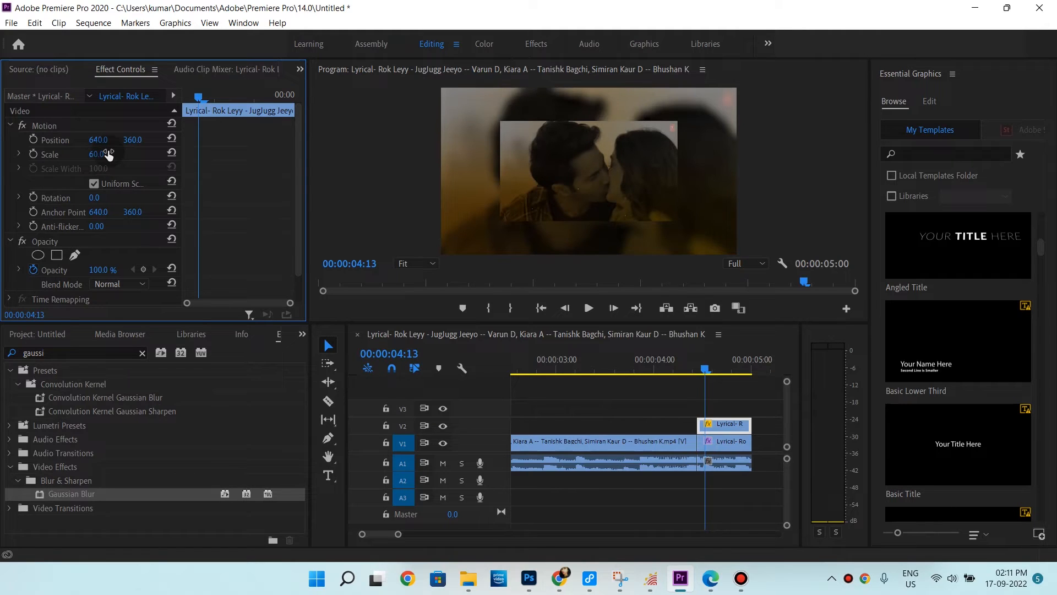
Set the top clip's rotation to -7 degrees
click(96, 198)
text(-7)
key(Return)
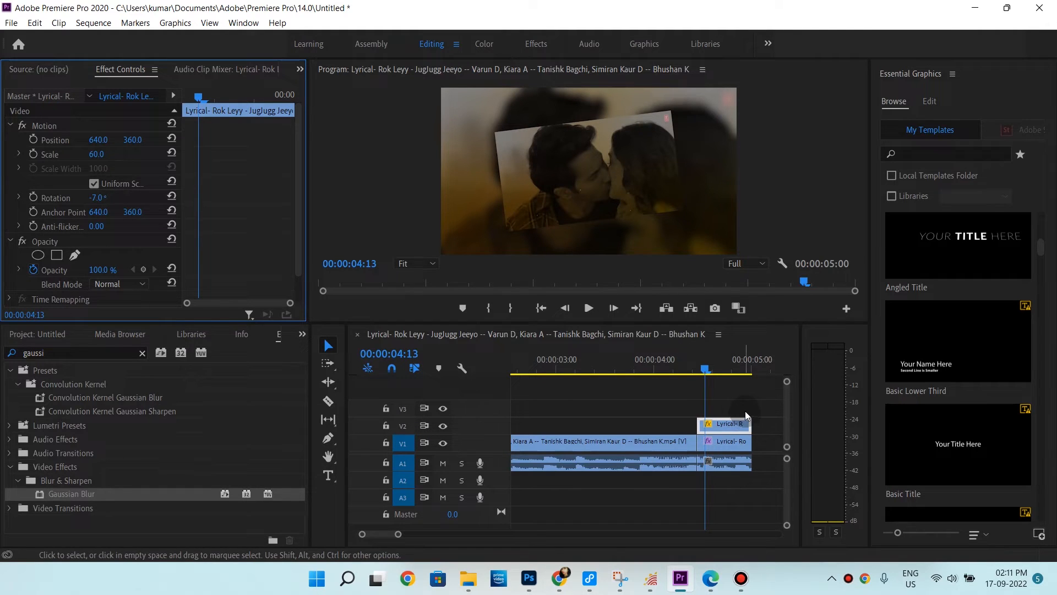
Create a new white color matte named Color Matte in the project
click(41, 333)
right_click(163, 469)
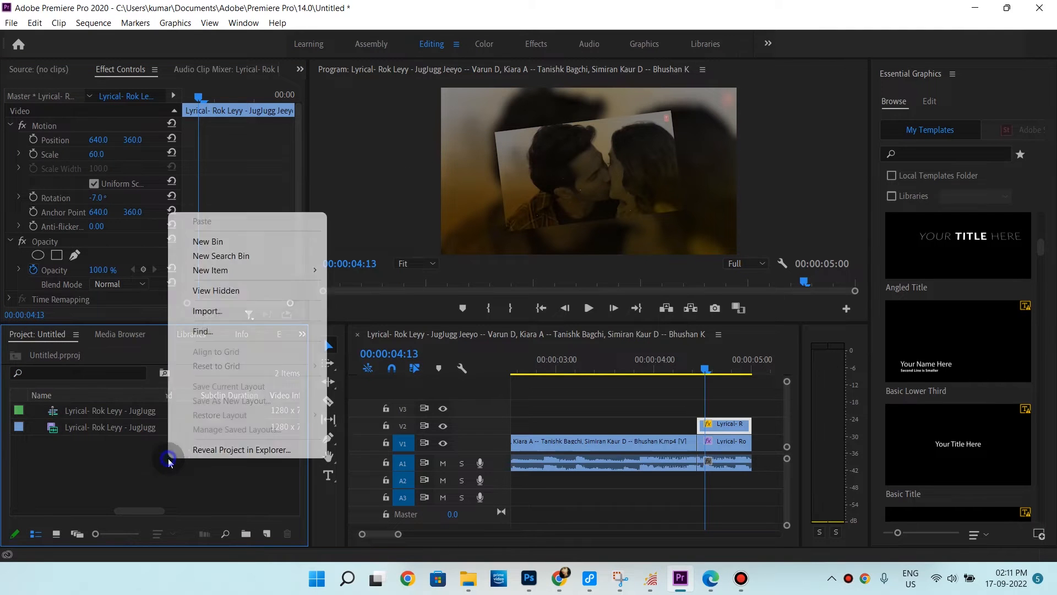
mouse_move(263, 272)
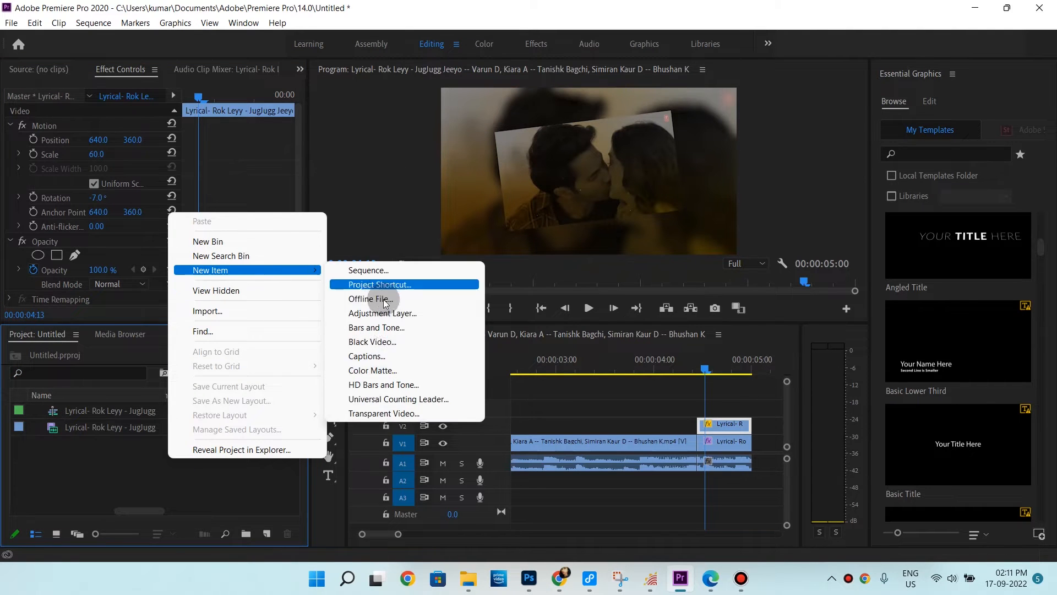
click(378, 368)
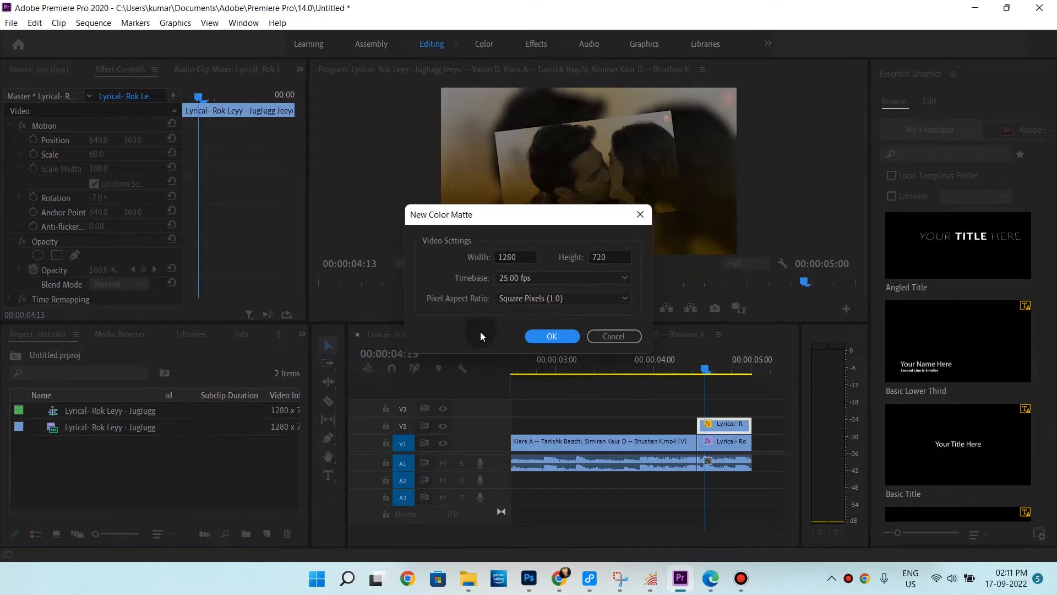
click(532, 333)
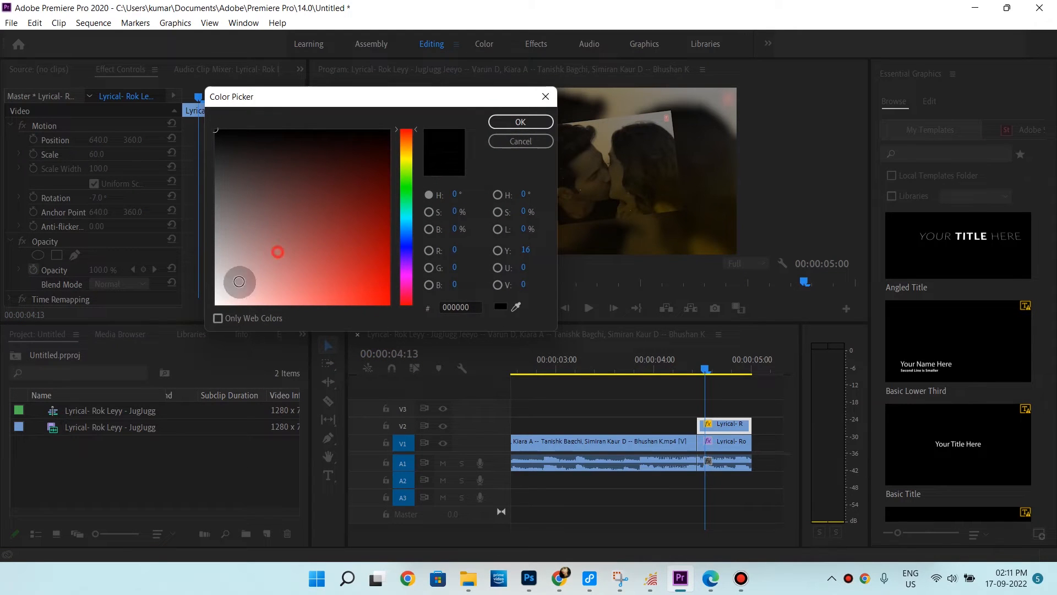
click(216, 303)
click(521, 123)
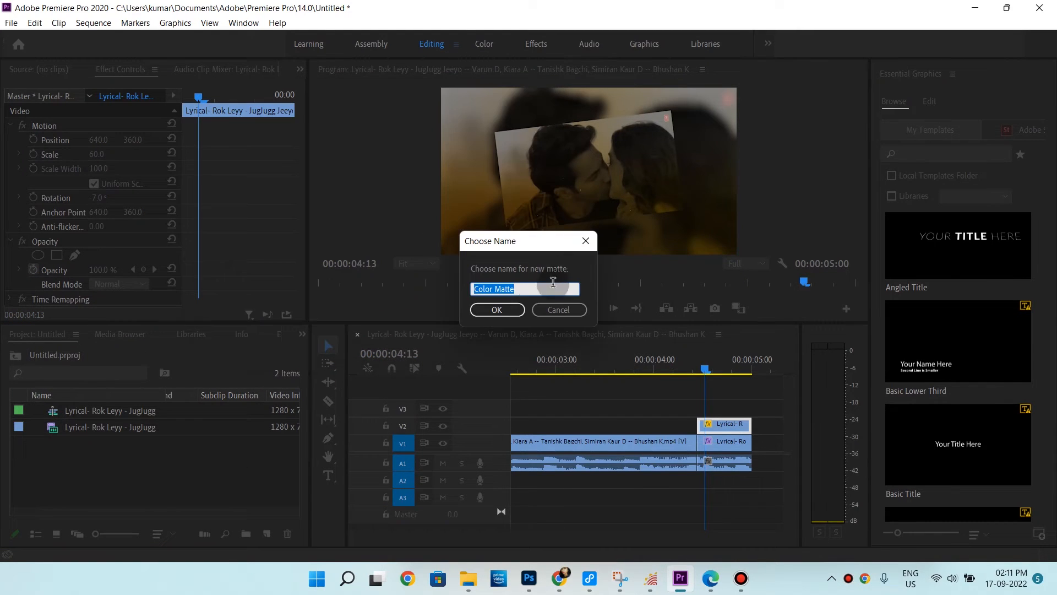
click(510, 310)
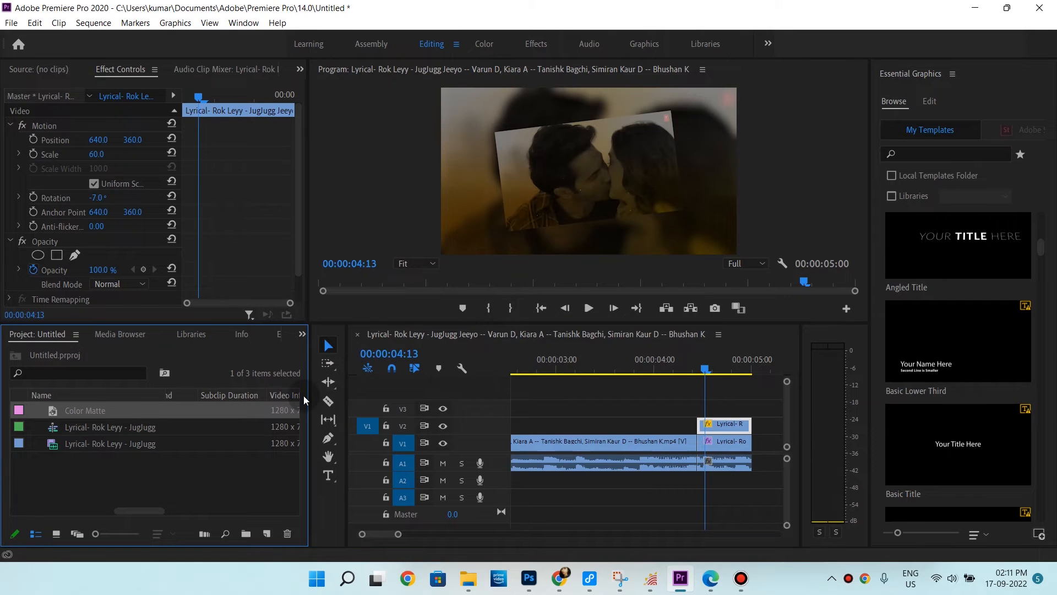
Move the top clip up to track V3 and place the Color Matte on V2 beneath it, aligned to the clip
drag(719, 427, 708, 410)
drag(114, 415, 700, 428)
drag(400, 534, 452, 534)
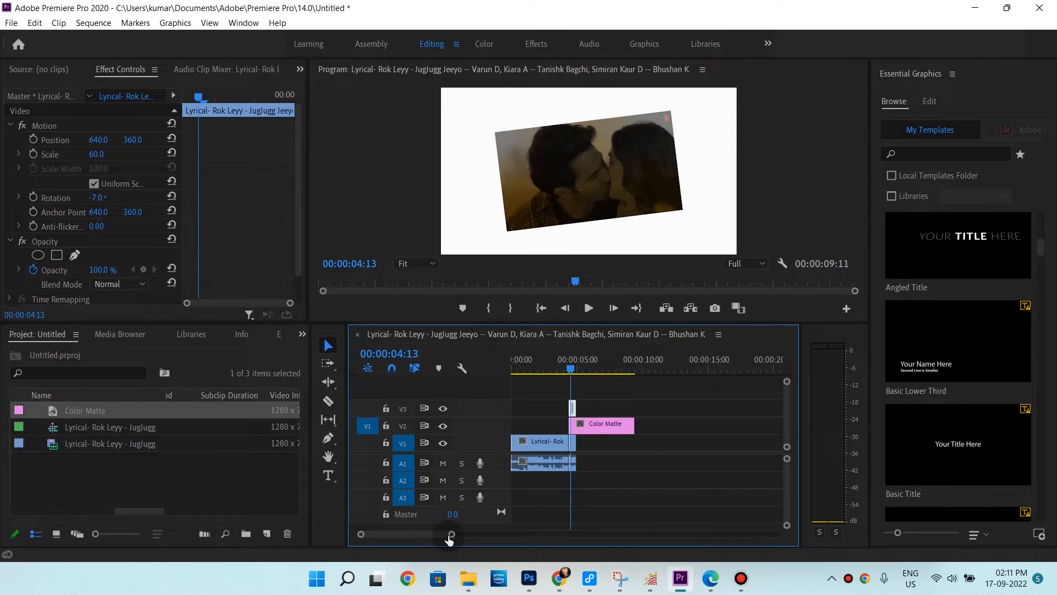
drag(627, 424, 576, 430)
drag(452, 534, 388, 534)
Copy the V3 clip and paste its attributes onto the Color Matte
right_click(669, 410)
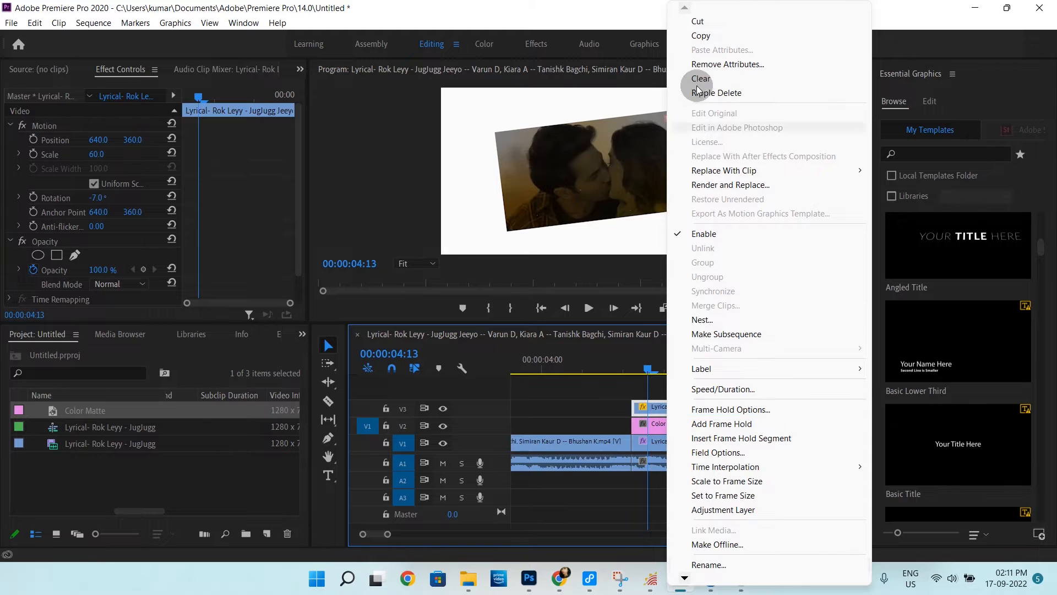
click(703, 37)
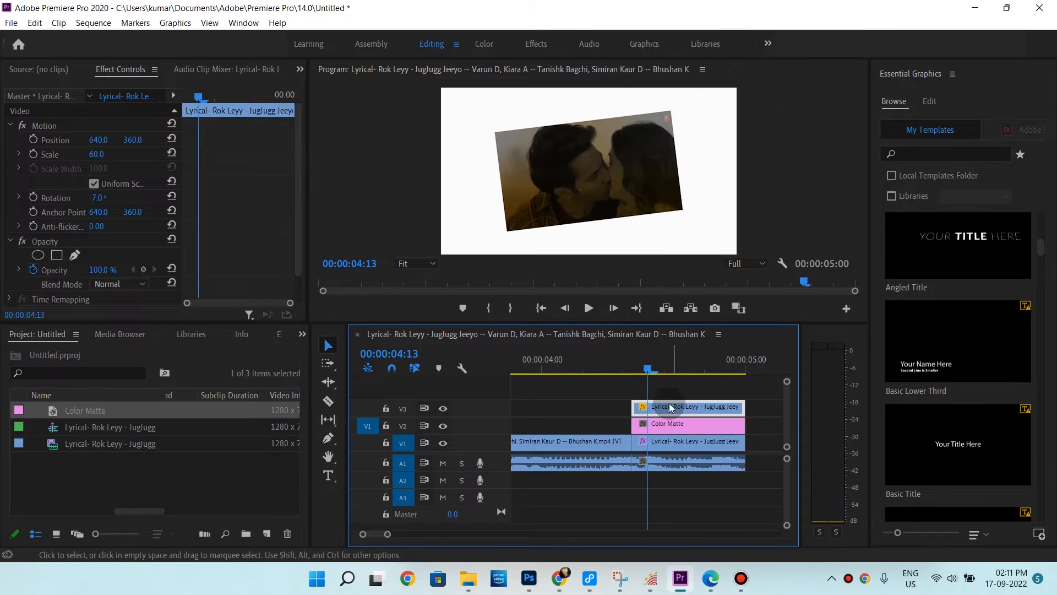
click(669, 422)
right_click(669, 425)
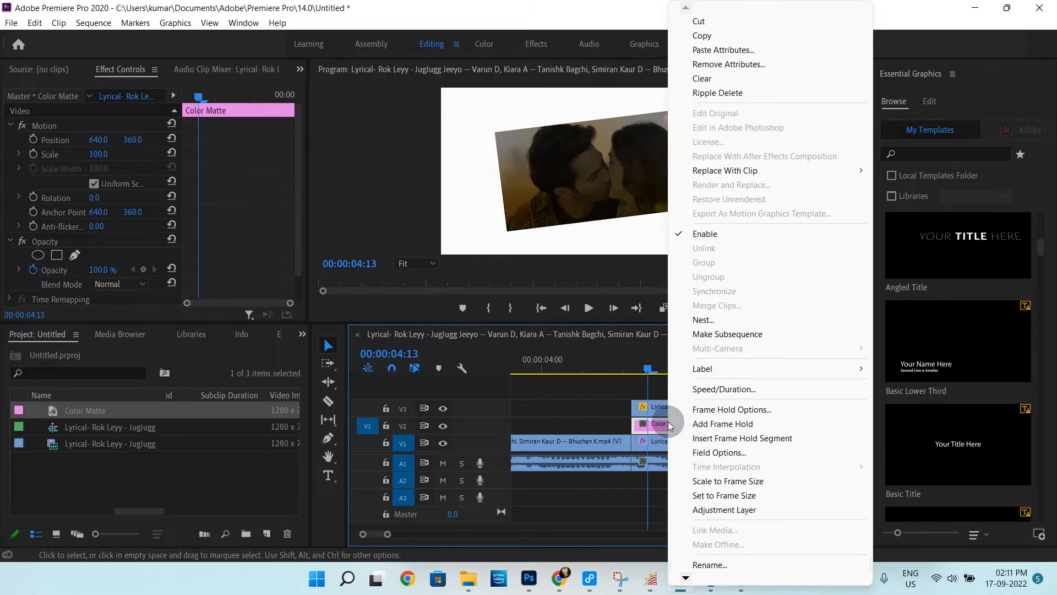
click(746, 48)
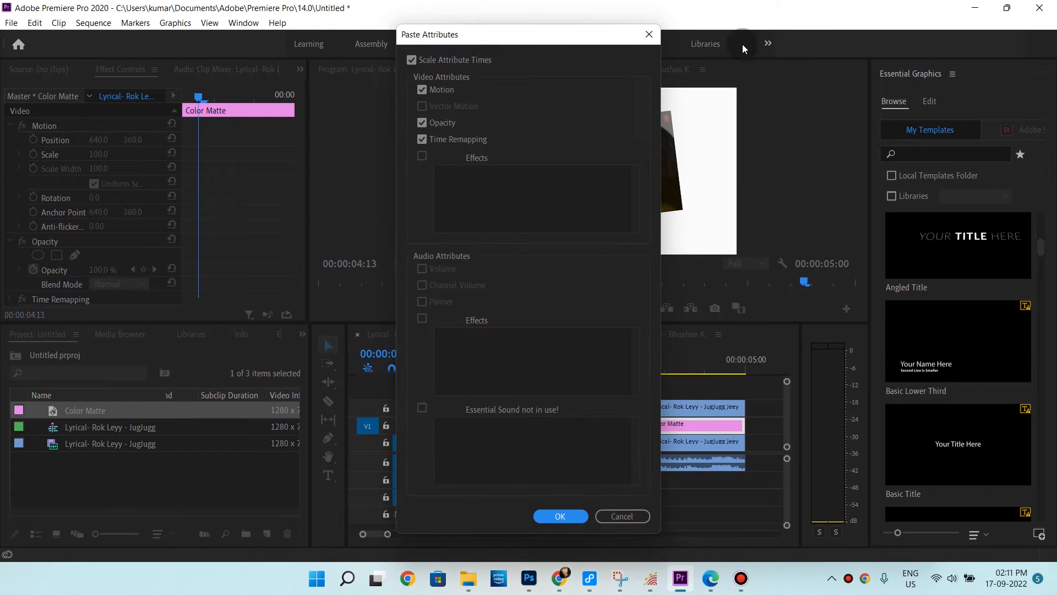
click(567, 514)
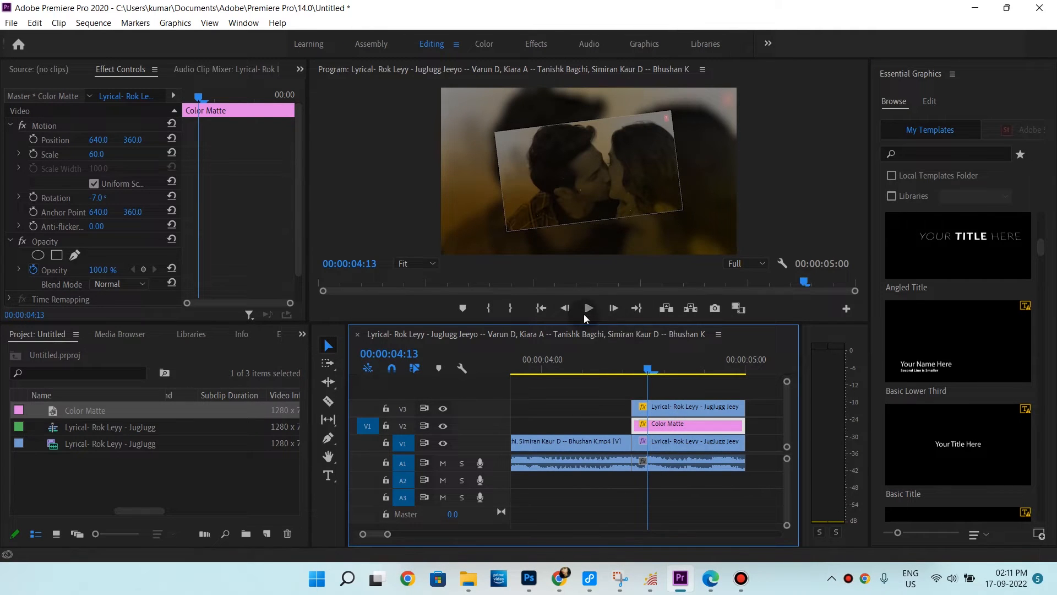
Play back the sequence around the playhead to preview the framed effect
click(601, 362)
key(space)
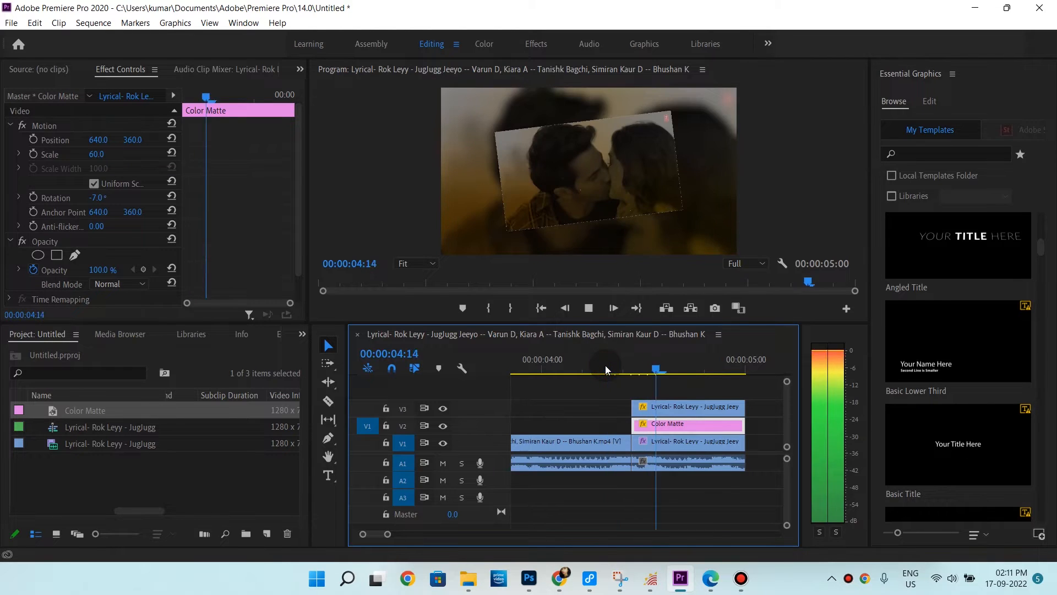
click(633, 370)
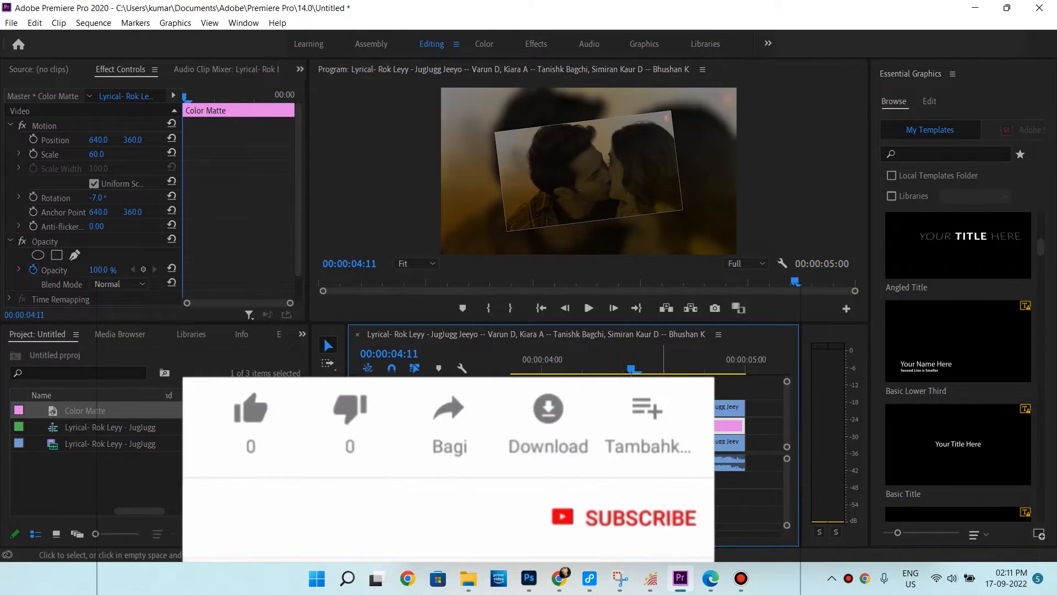
Set the Color Matte's scale to 65 and turn off Uniform Scale
scroll(91, 244, down, 2)
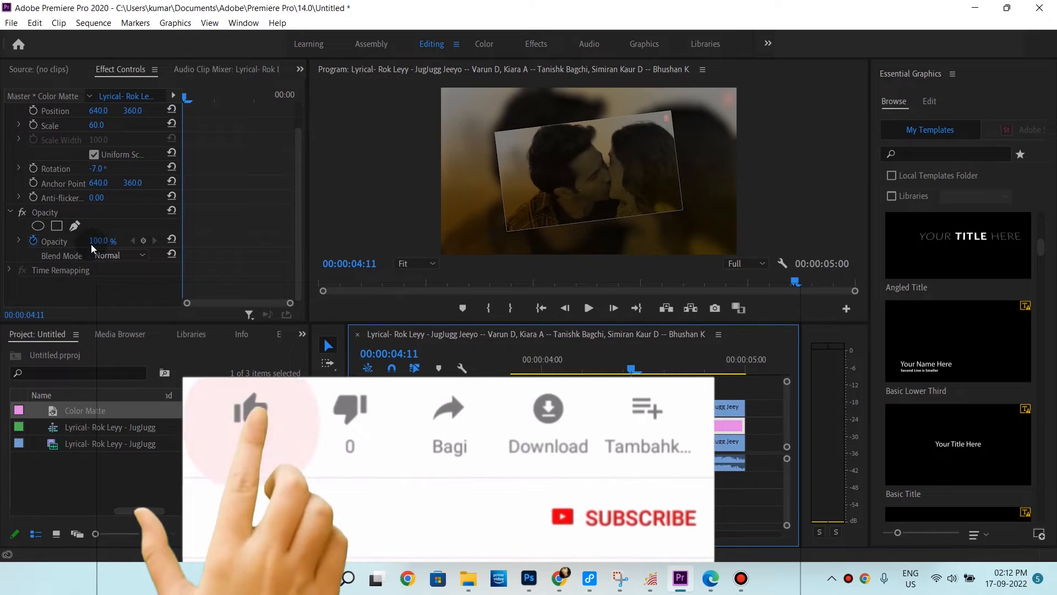
scroll(84, 243, up, 2)
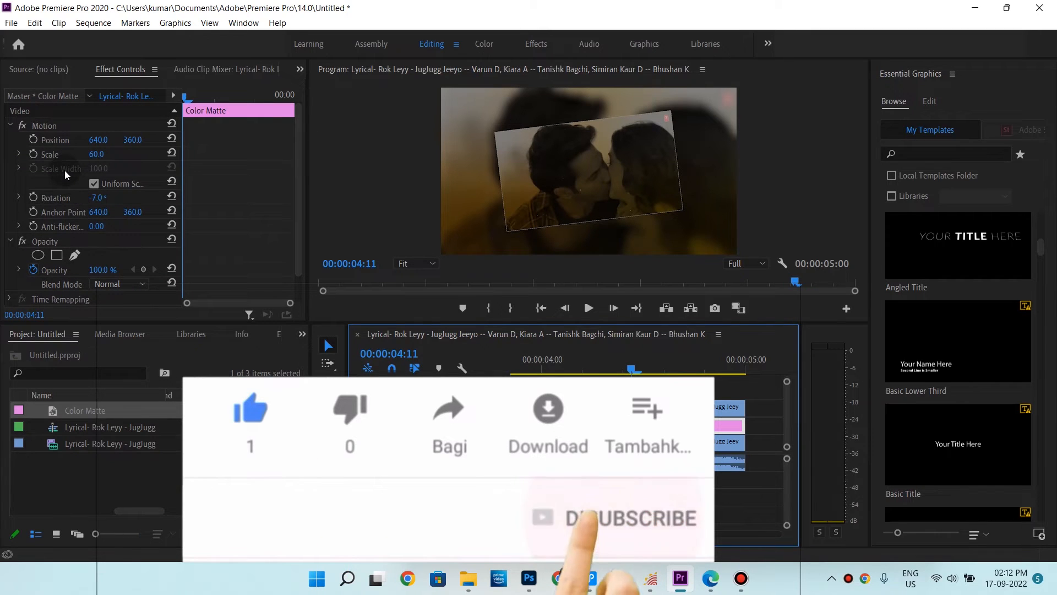
click(107, 152)
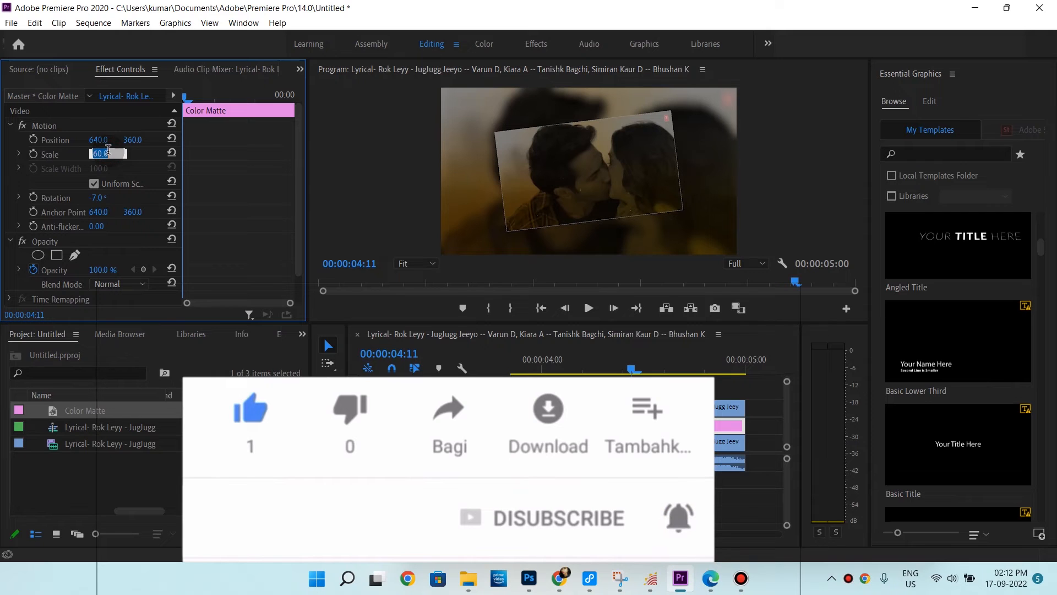
text(65)
key(Return)
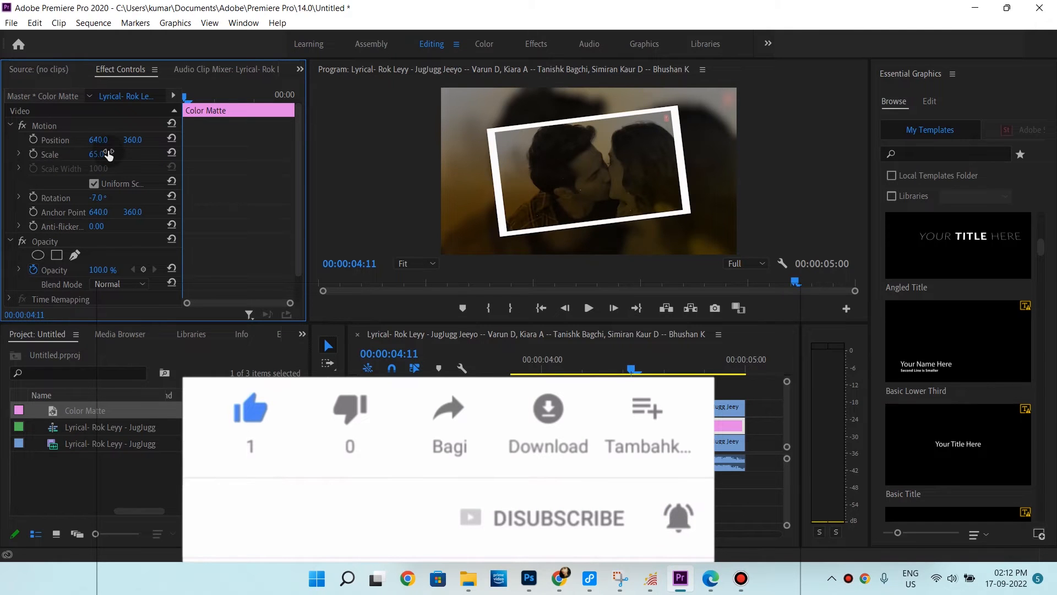
click(96, 186)
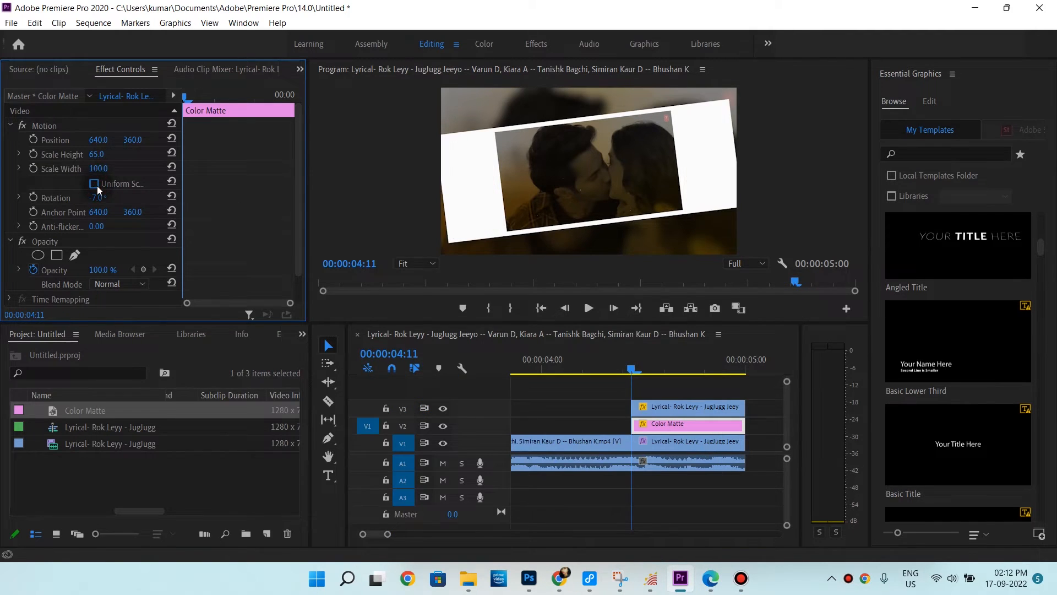
Set the Color Matte's scale width to 63
click(100, 169)
text(63)
key(Return)
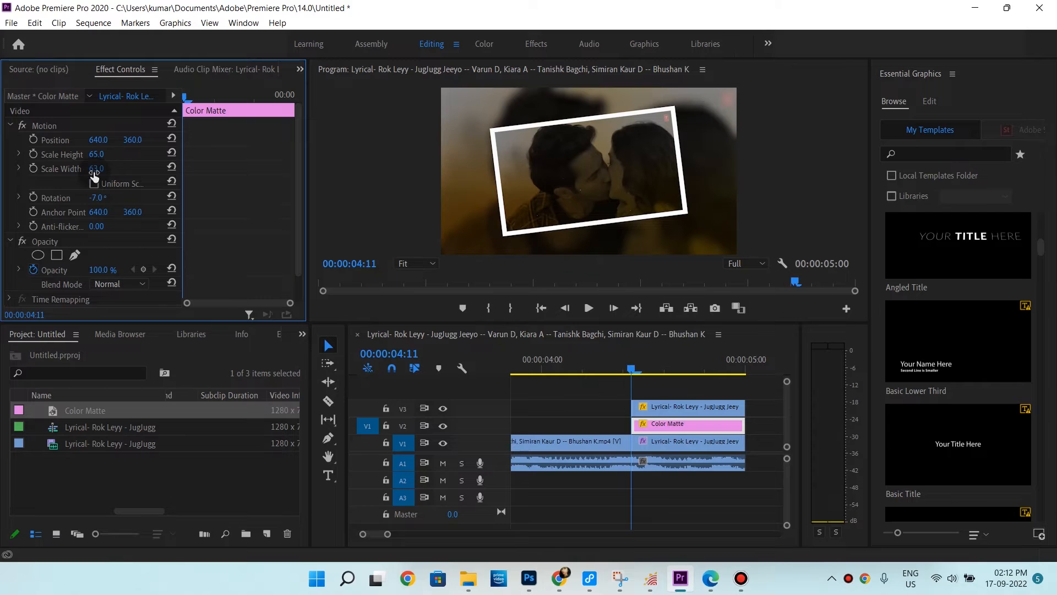
Play back the sequence around the playhead to preview the resized border
key(space)
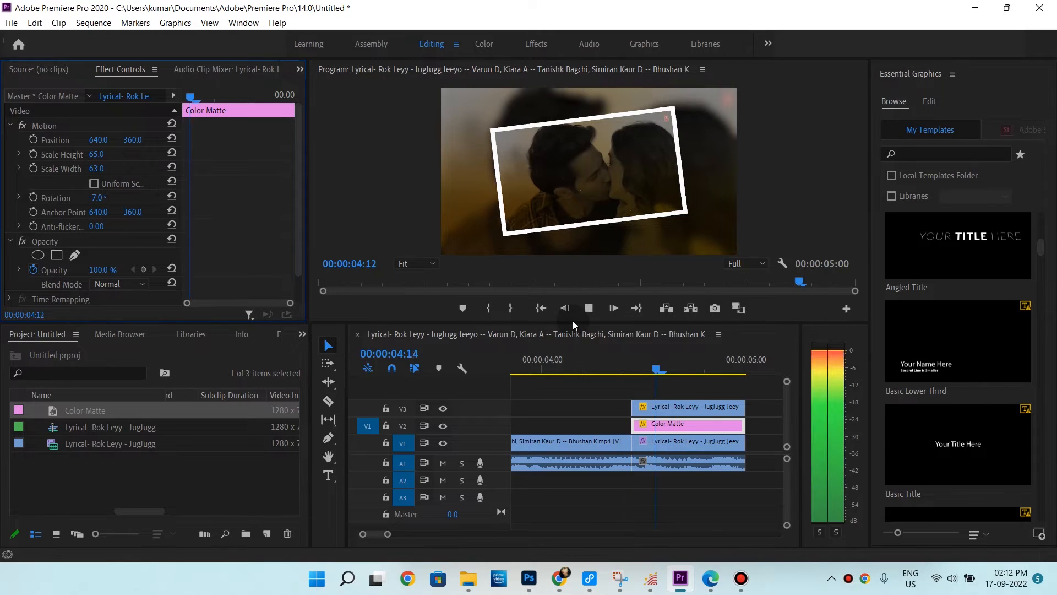
click(624, 368)
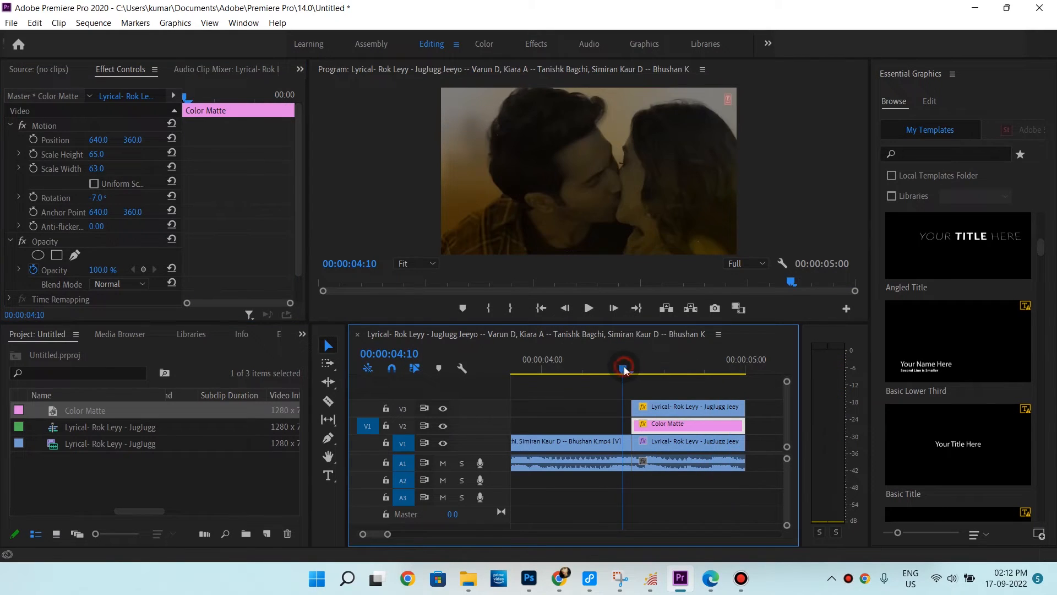
key(space)
key(space)
Nest the top clip and the Color Matte together into one nested sequence
drag(633, 392, 665, 425)
right_click(665, 425)
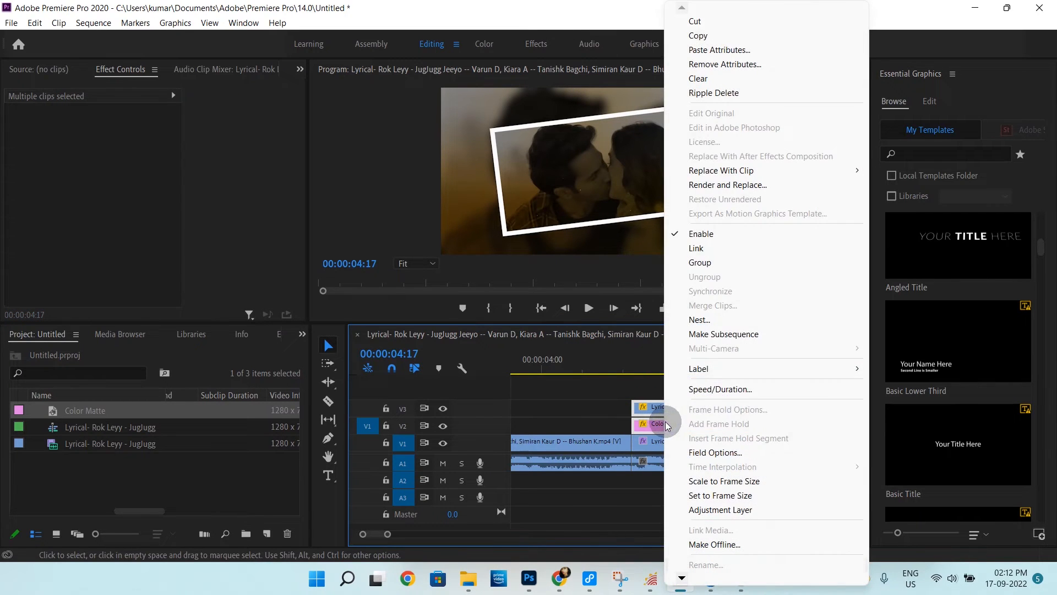
click(702, 320)
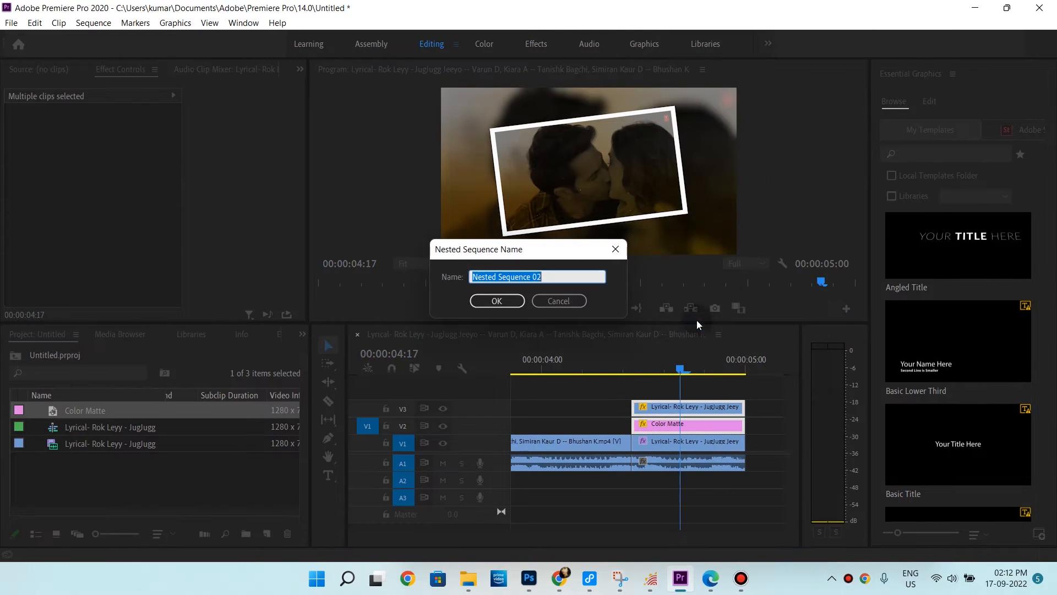
click(507, 301)
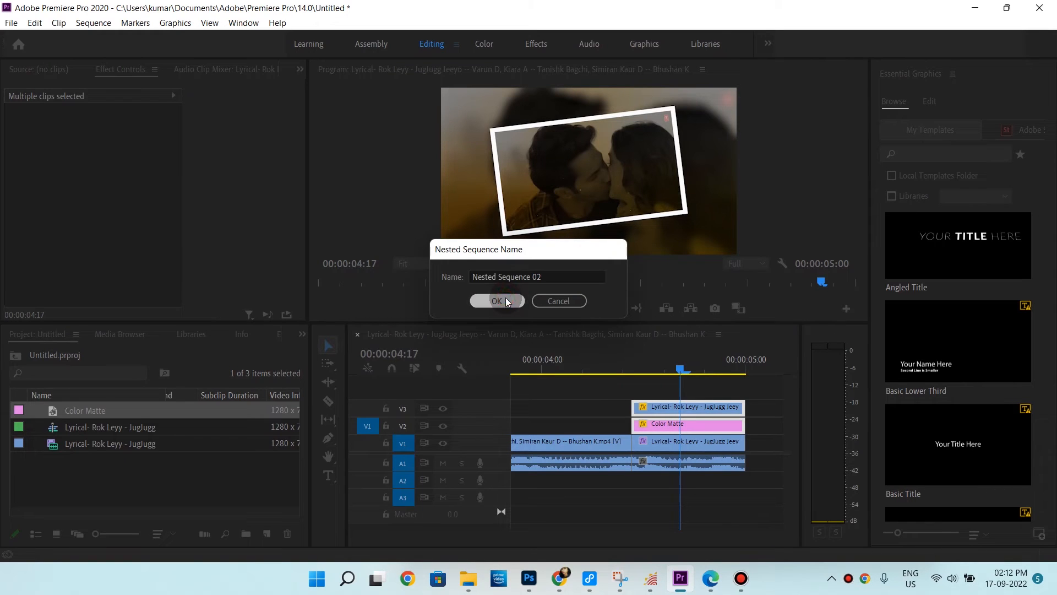
Add Scale and Rotation keyframes to the nested sequence at the start of the framed section
drag(683, 362, 637, 361)
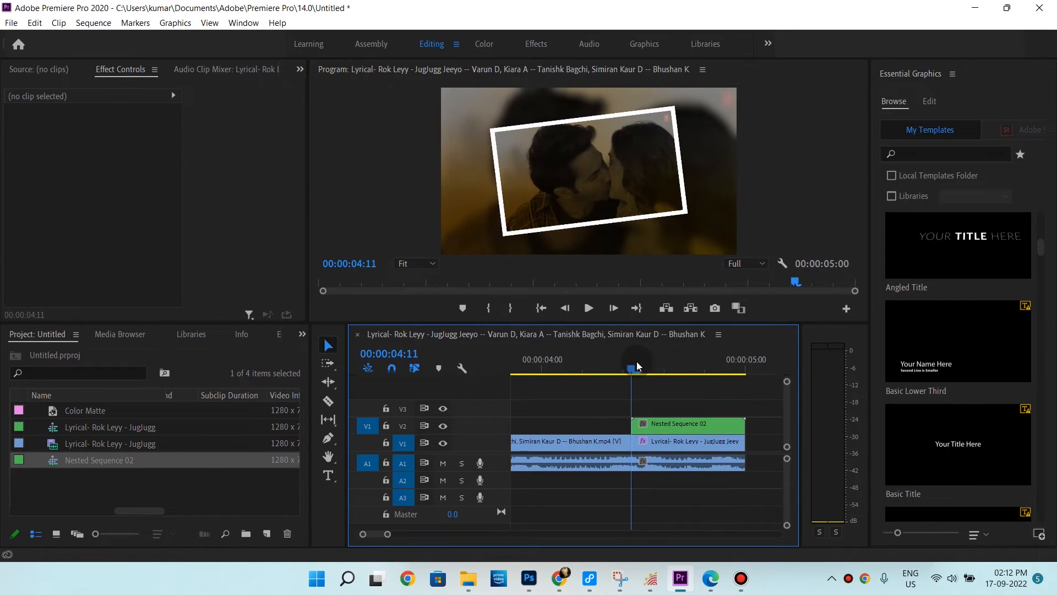
click(661, 426)
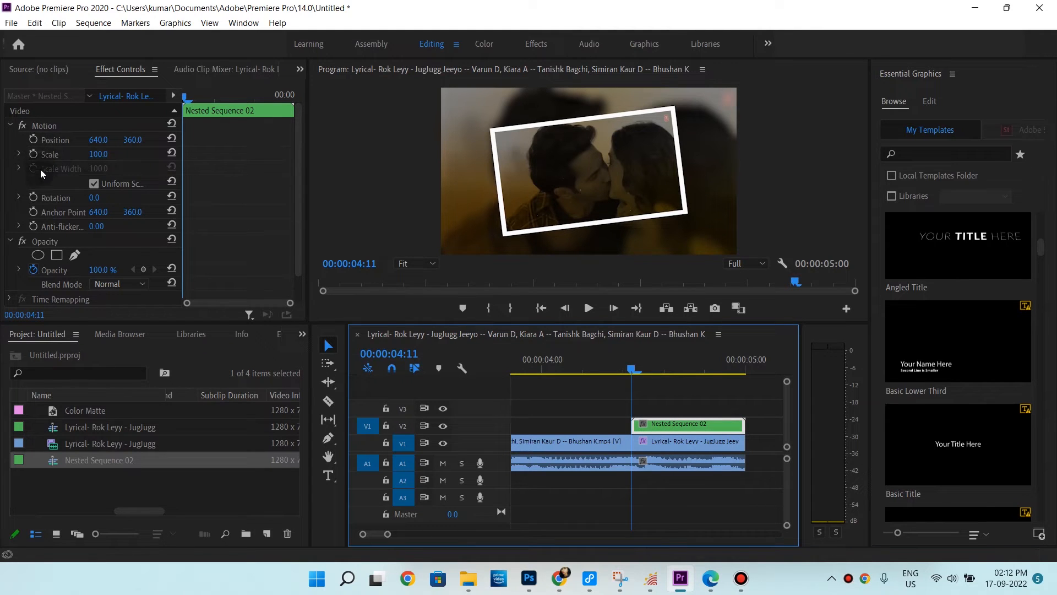
click(36, 154)
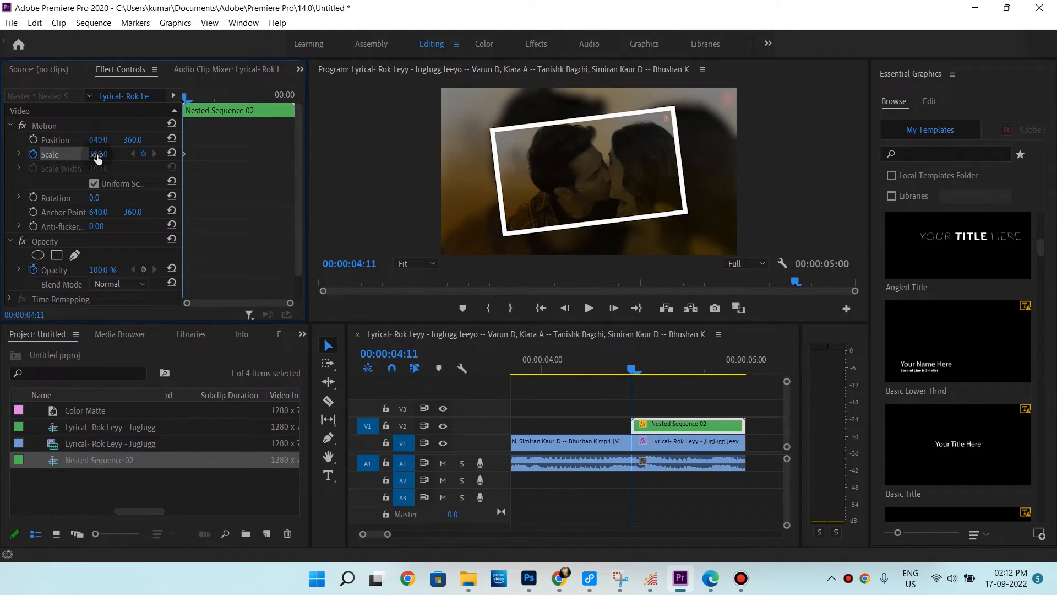
click(37, 199)
At the end of the clip, set the nested sequence's Scale to 110 and Rotation to 4°
drag(640, 363, 747, 376)
click(742, 371)
key(Right)
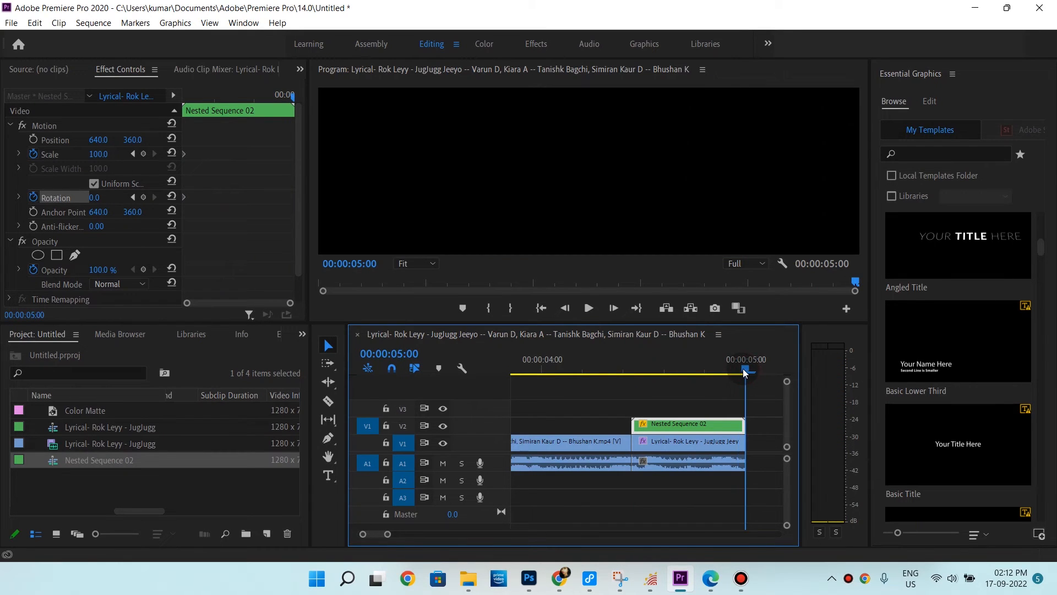
click(105, 153)
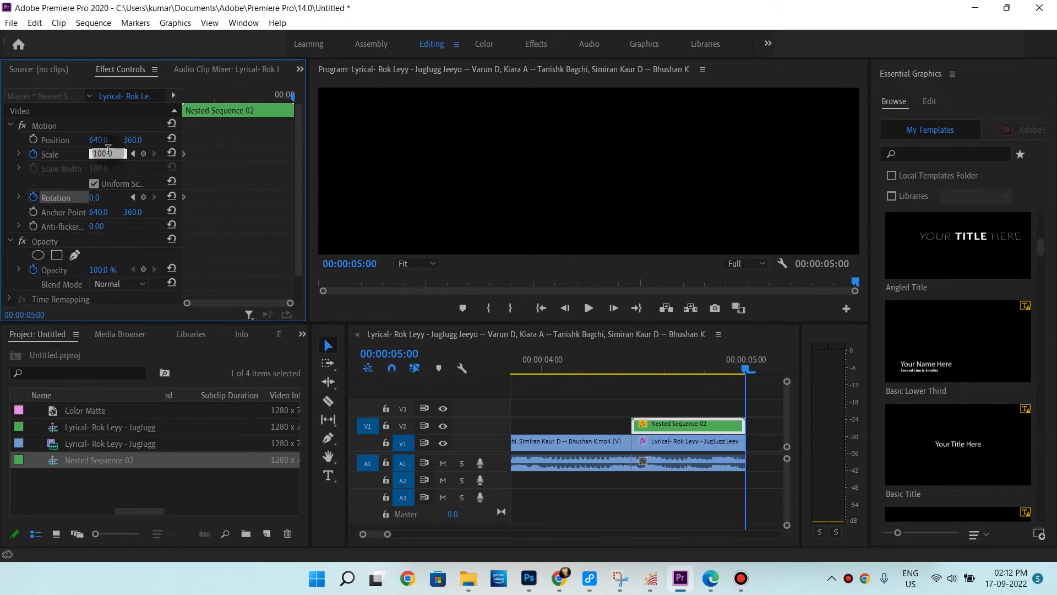
text(110)
key(Return)
click(97, 200)
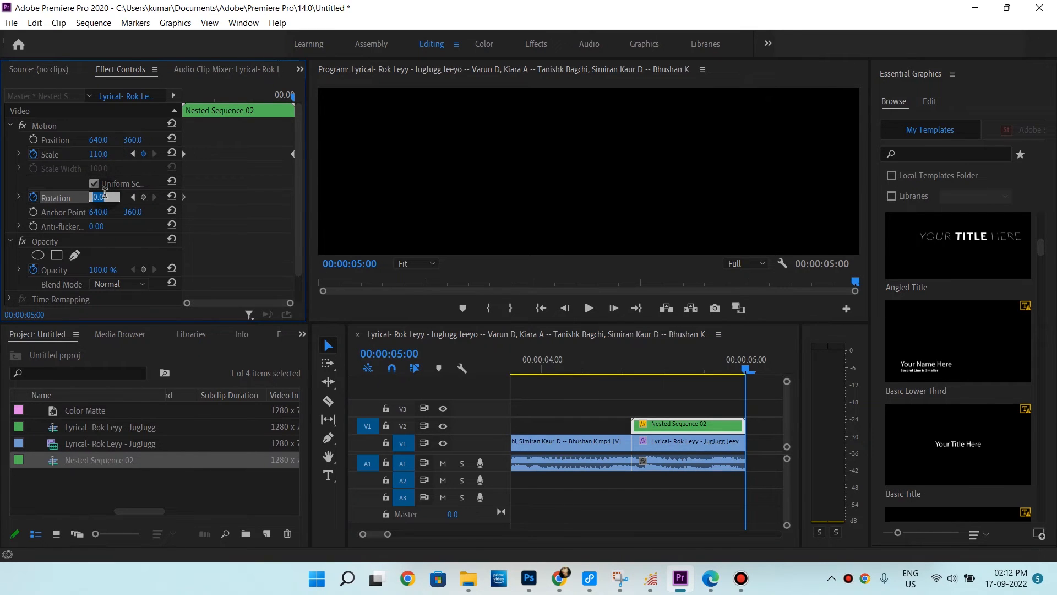
text(4)
key(Return)
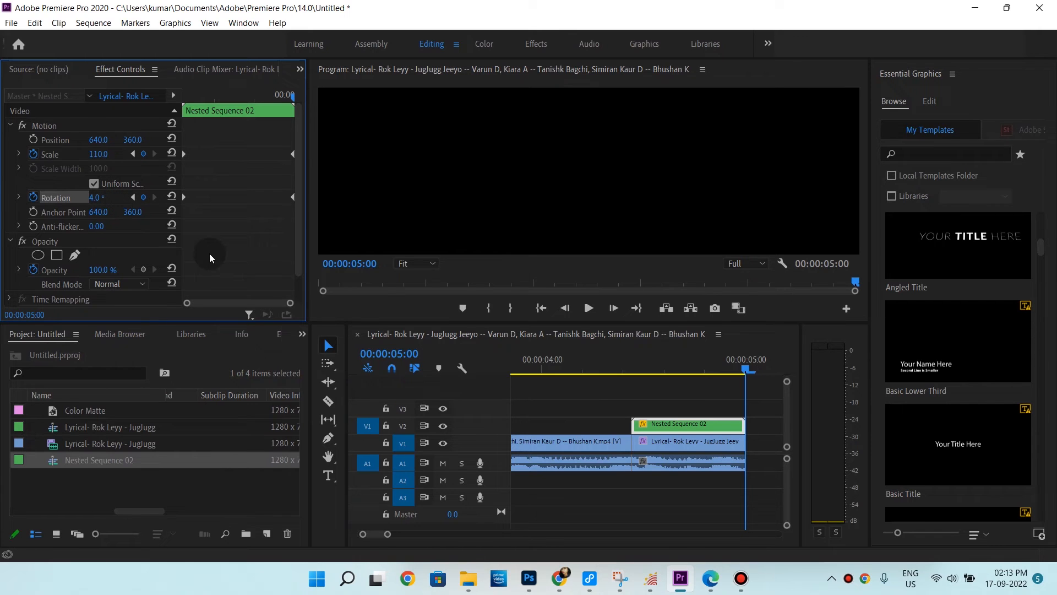
Play back the framed section to preview the zoom and rotation animation
click(631, 375)
key(space)
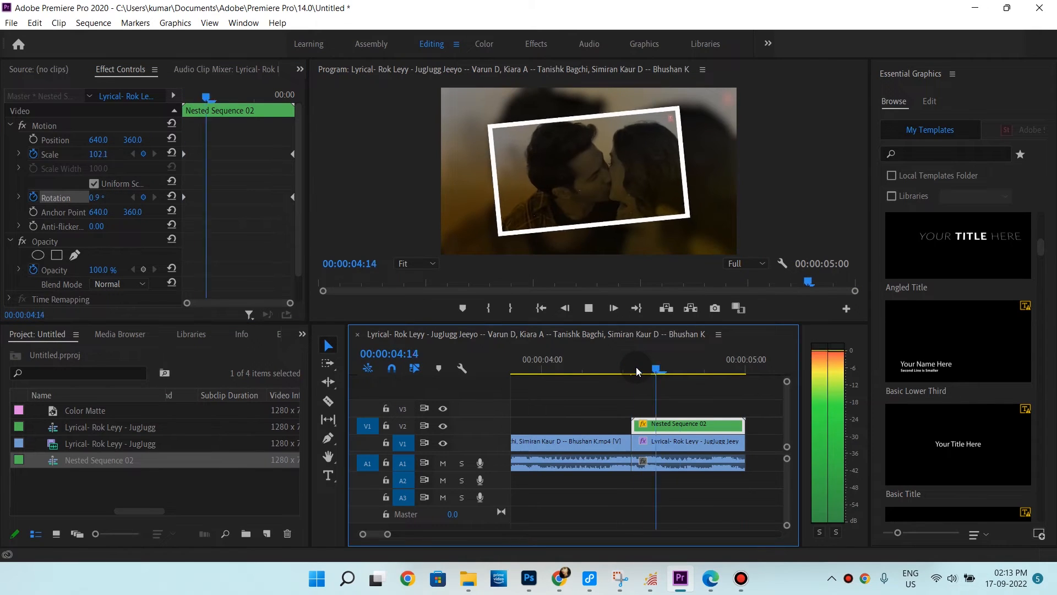
key(space)
key(space)
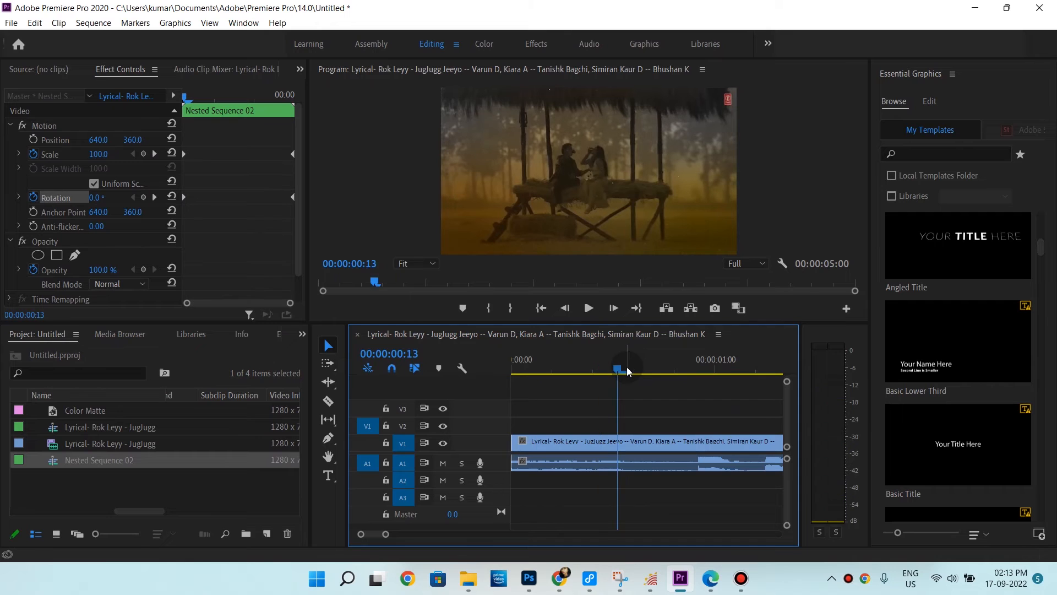
drag(387, 534, 423, 535)
click(634, 370)
key(space)
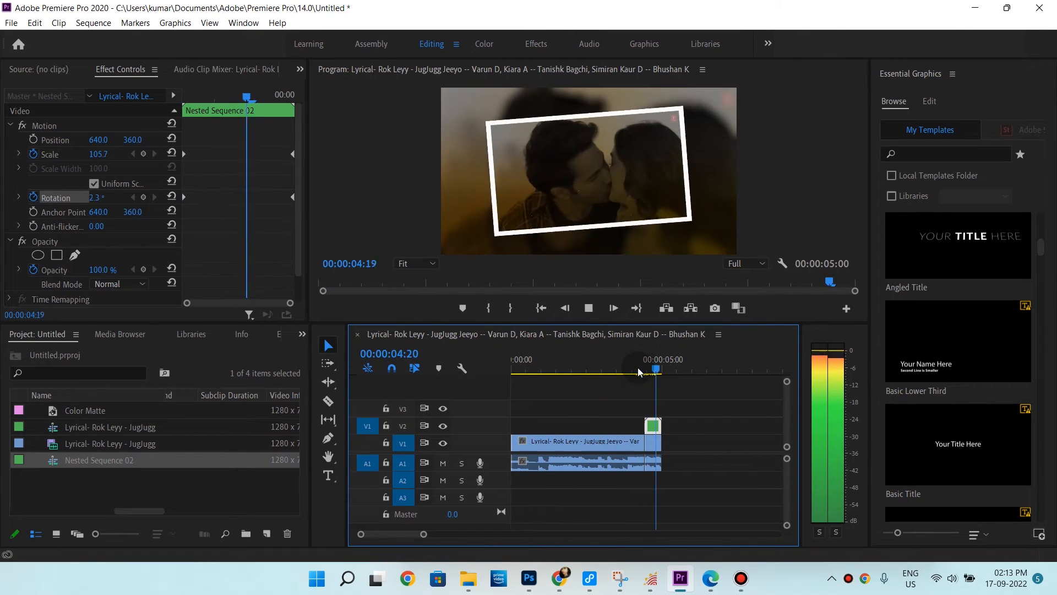
key(space)
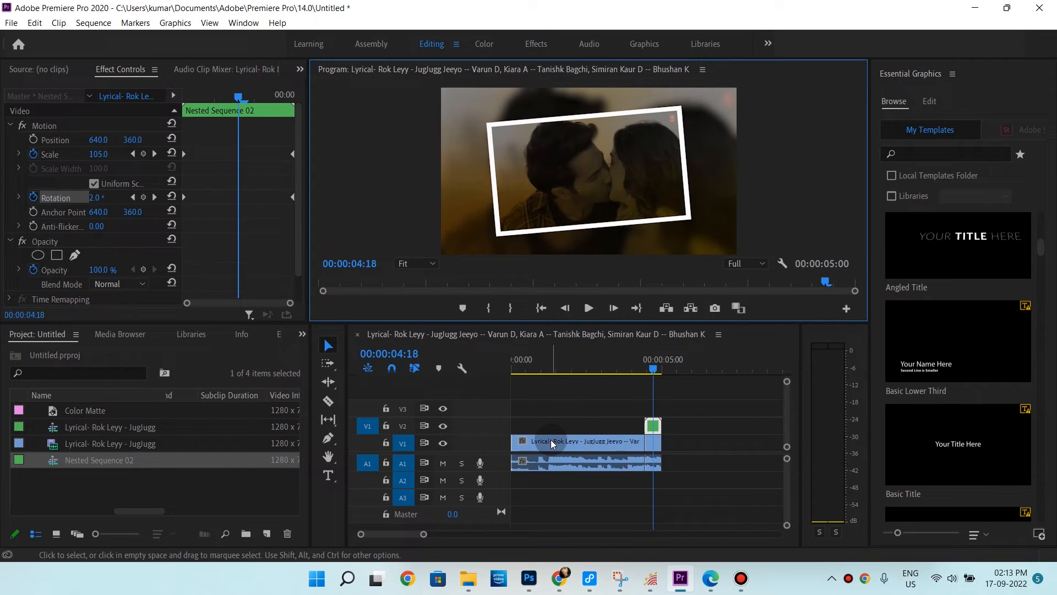
Create a new 1280 × 720 adjustment layer in the project
right_click(231, 485)
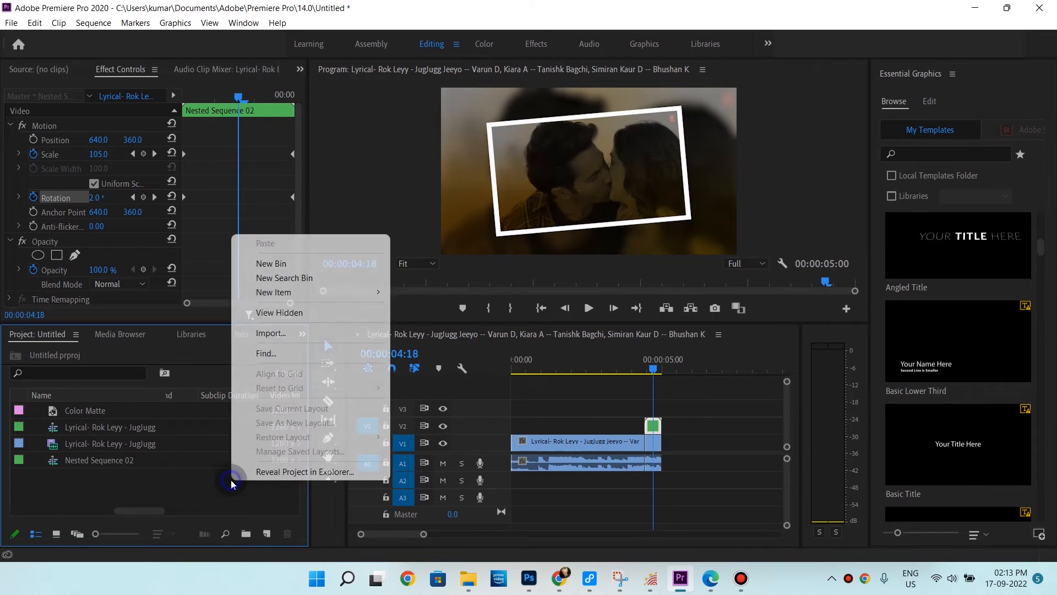
mouse_move(300, 301)
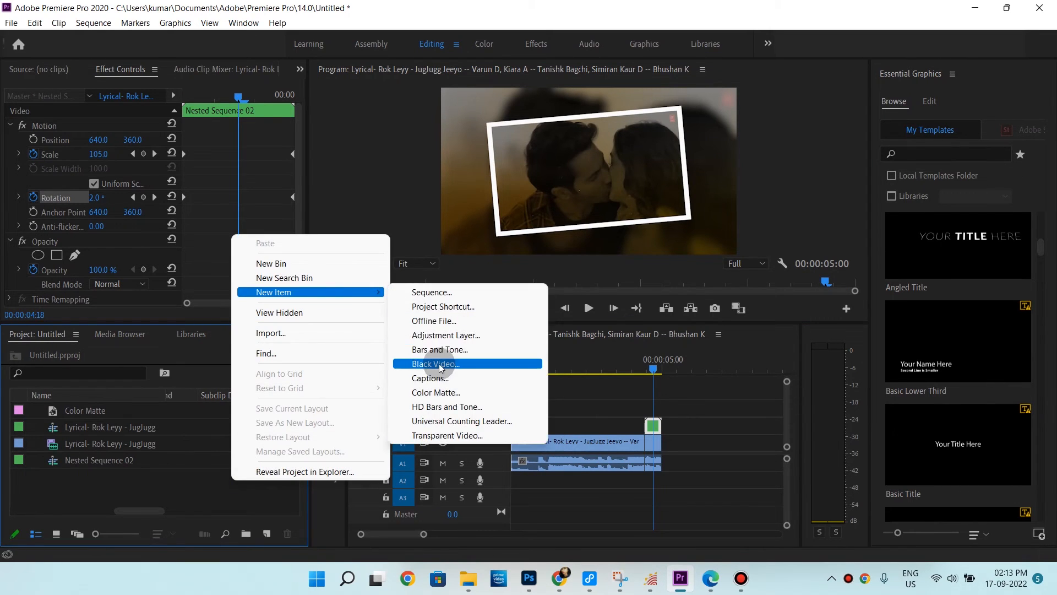
click(440, 335)
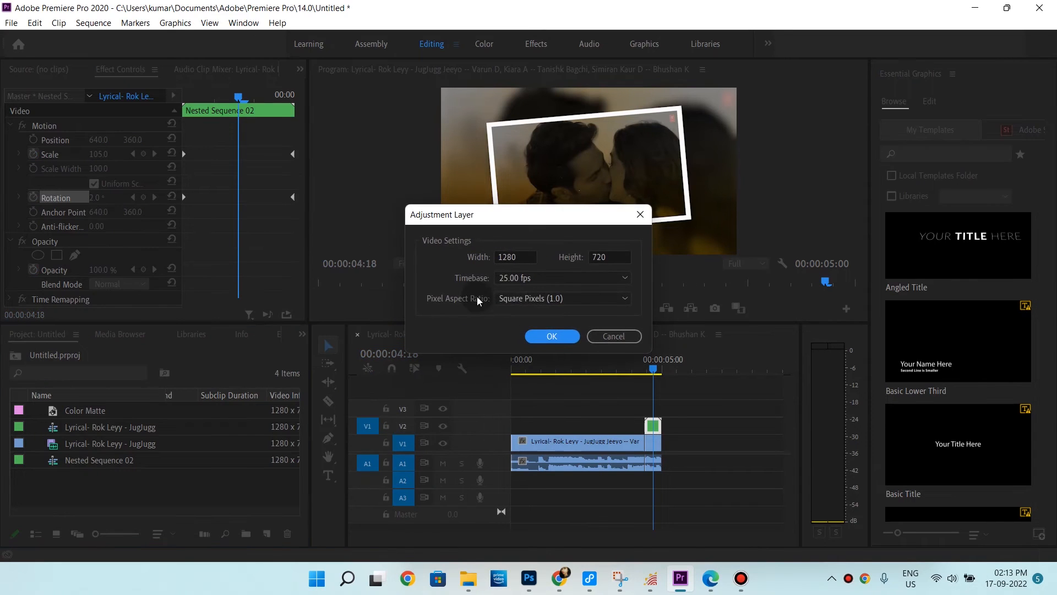
click(549, 335)
Place the adjustment layer on track V3 from the start of the sequence
drag(148, 409, 493, 353)
click(547, 388)
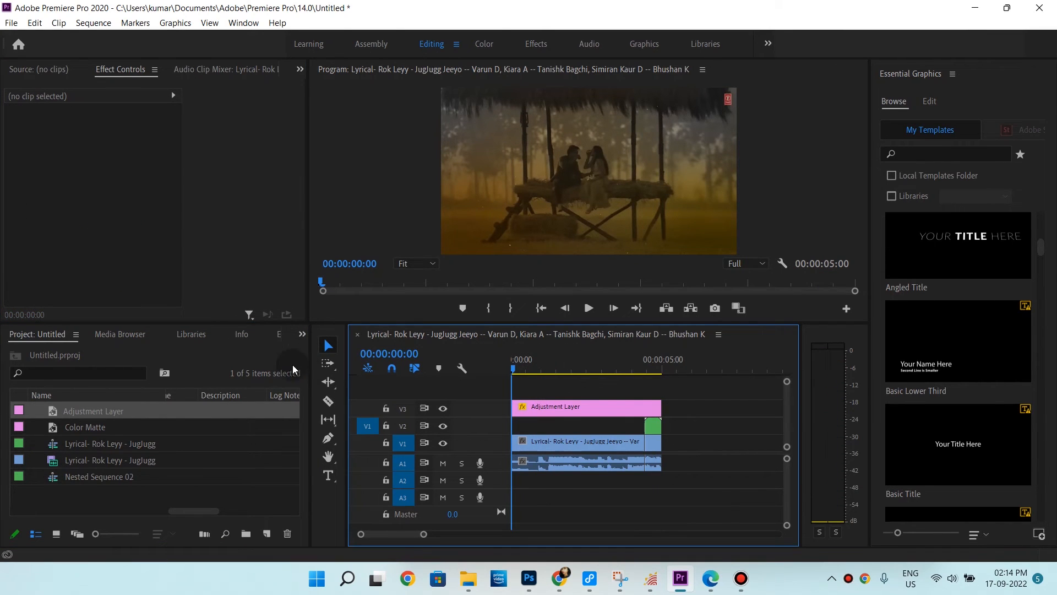
Search the effects for Crop and apply it to the adjustment layer
click(301, 337)
click(312, 411)
click(119, 353)
text(crop)
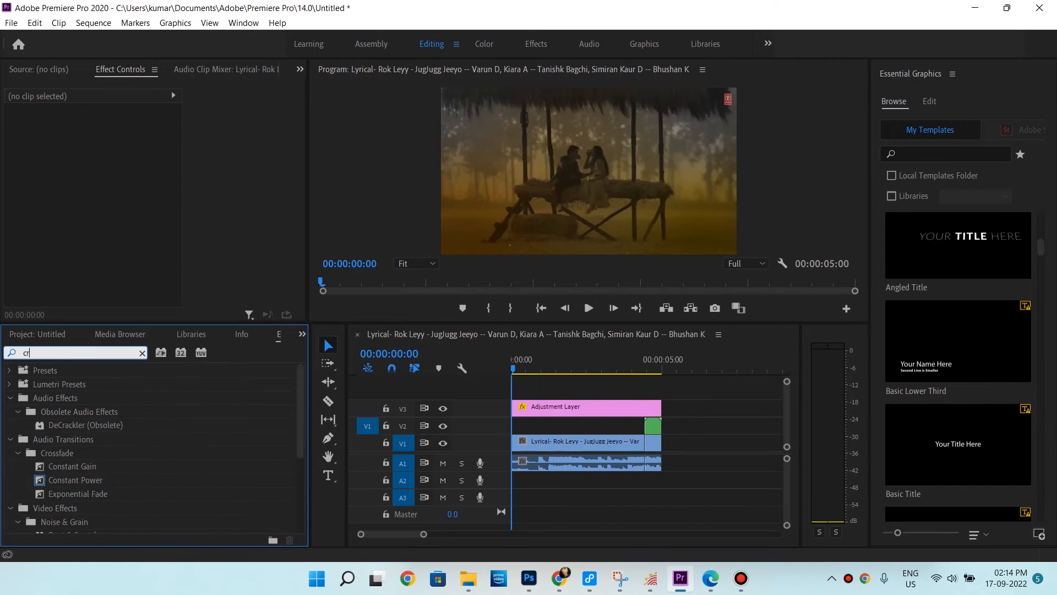
drag(55, 453, 524, 407)
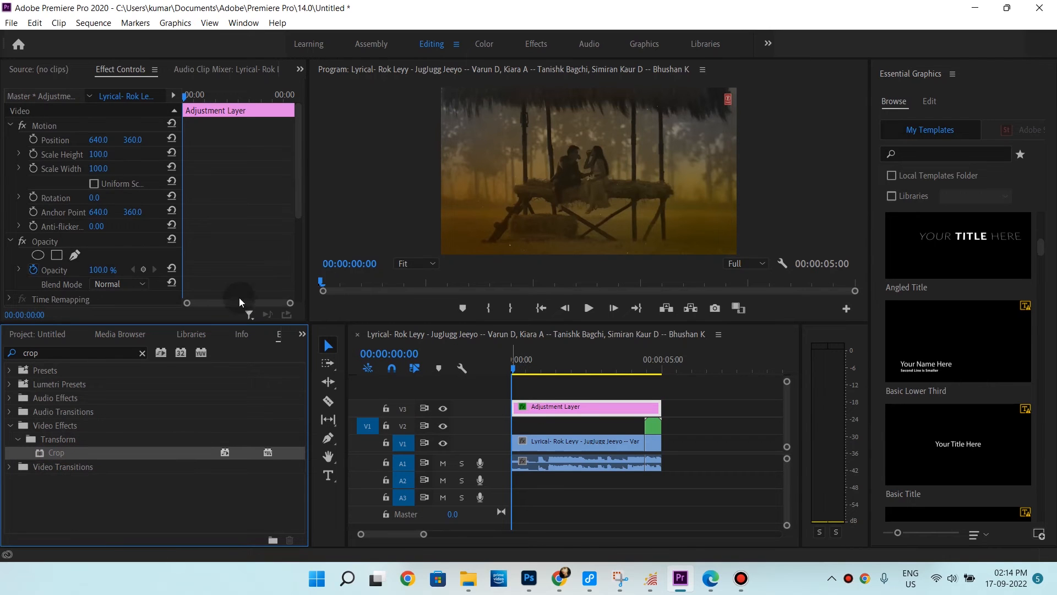
Set the Crop's Top and Bottom to 50% and add keyframes for both at the sequence start
scroll(63, 224, down, 4)
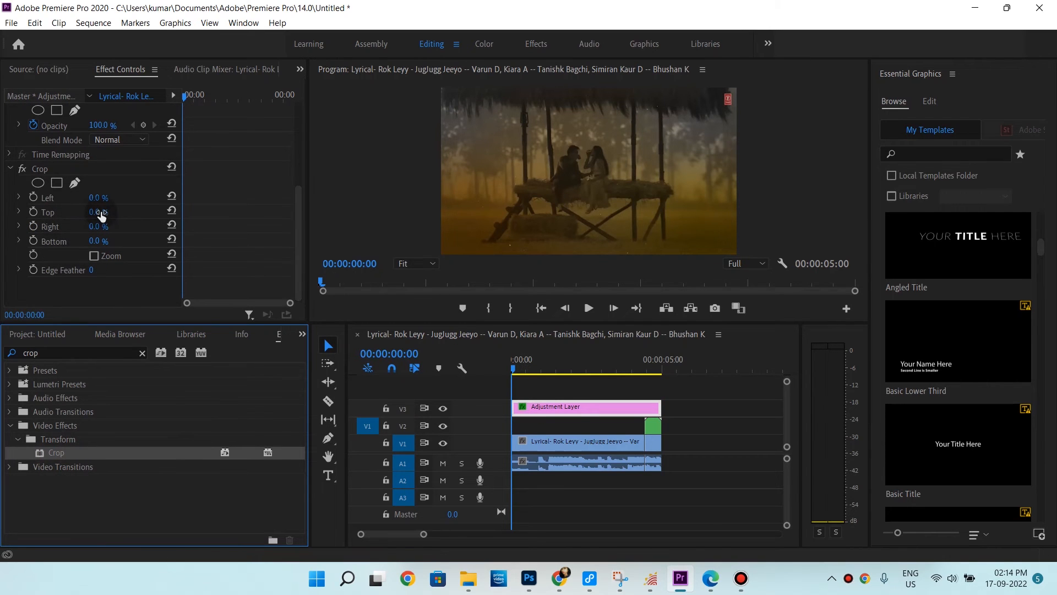
click(101, 214)
text(50)
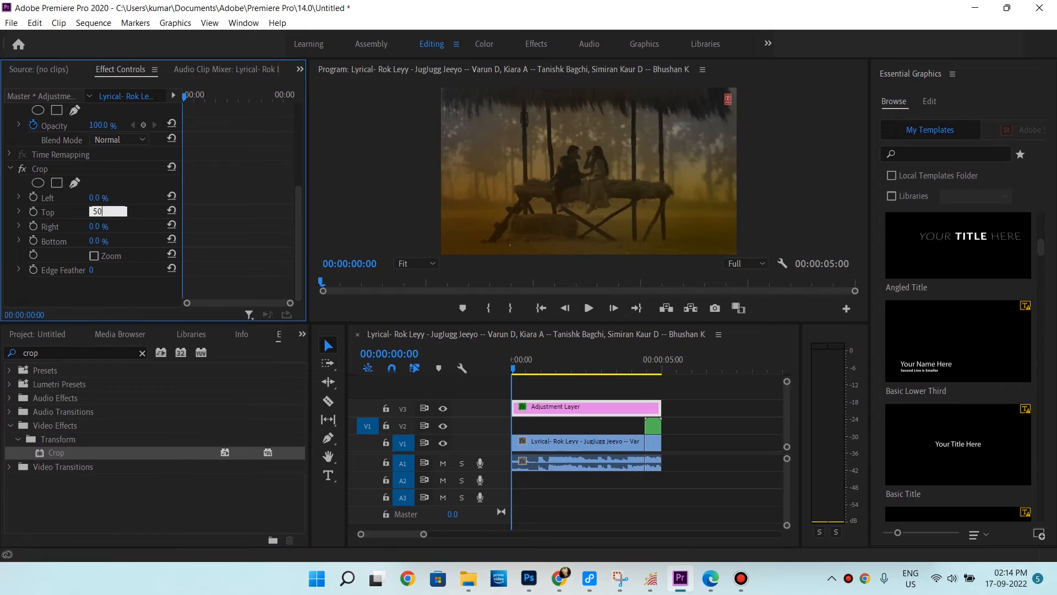
key(Return)
click(97, 242)
text(50)
key(Return)
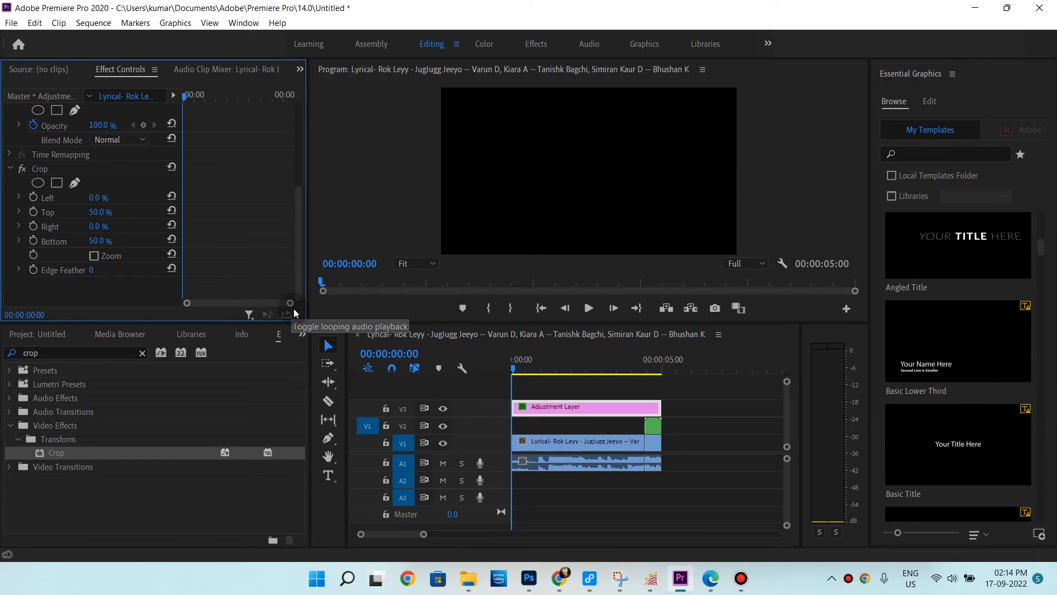
click(33, 211)
click(33, 243)
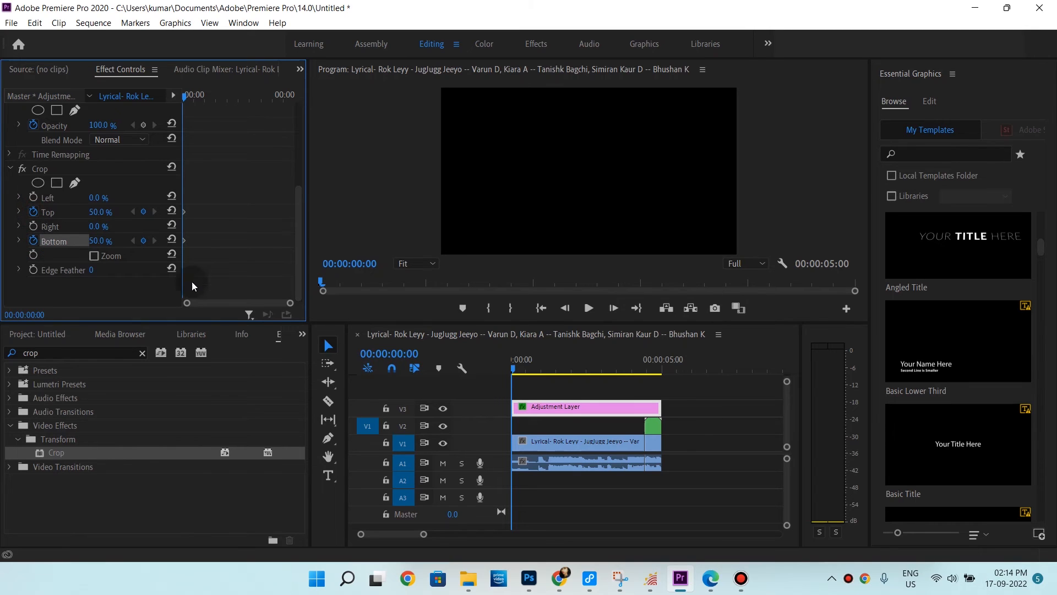
At 2 seconds, set the Crop's Bottom and Top to 10%
click(556, 369)
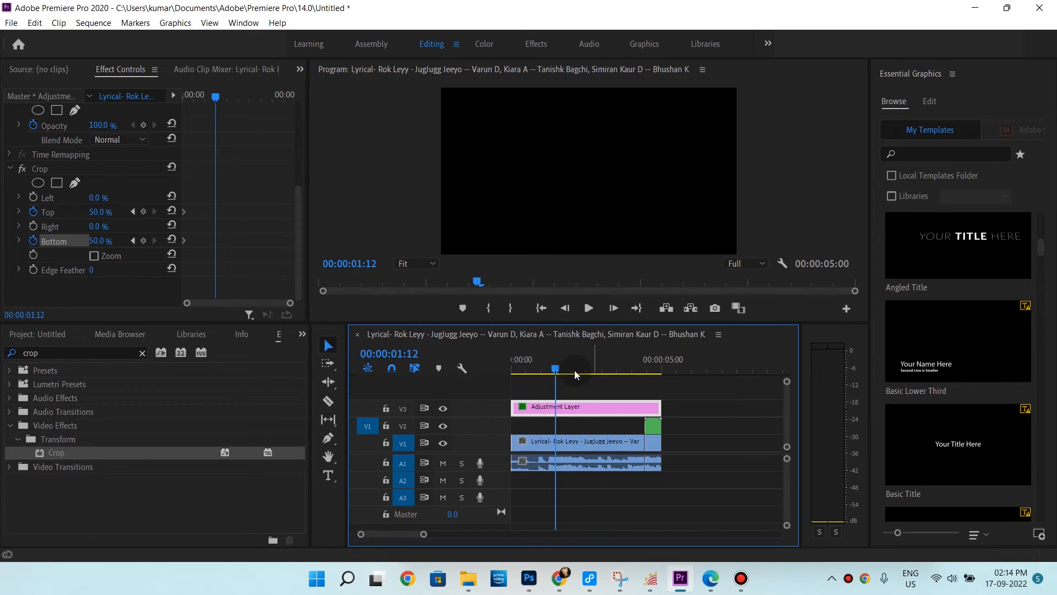
click(571, 369)
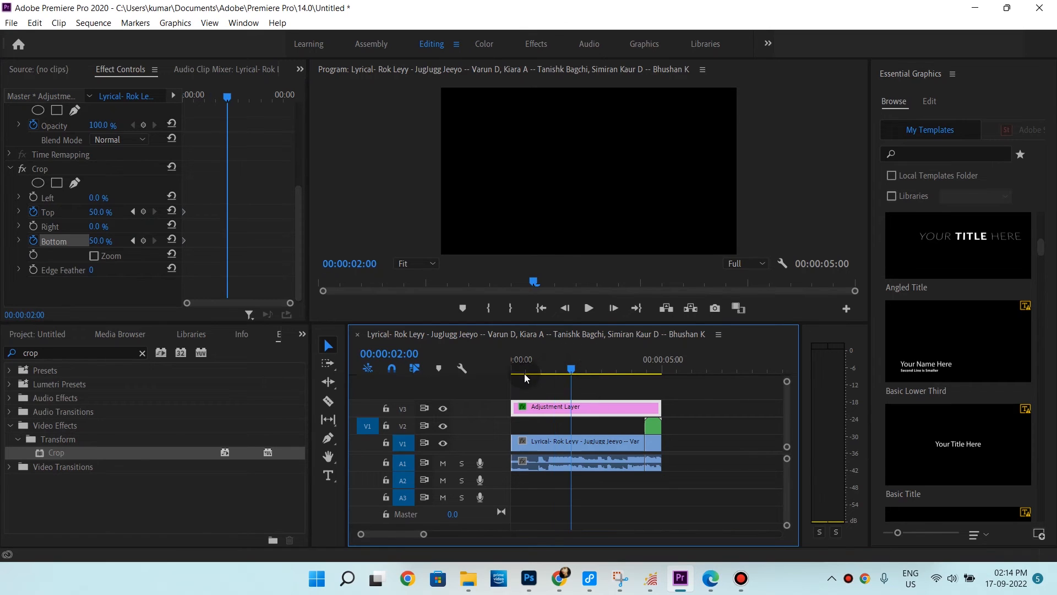
click(96, 241)
text(10)
key(Return)
click(94, 213)
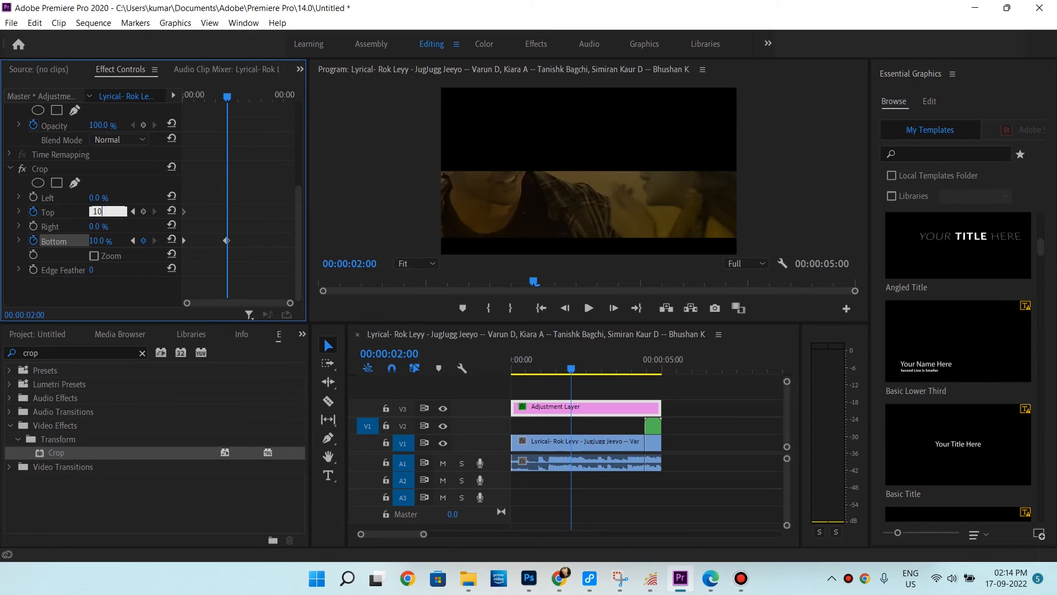
text(10)
key(Return)
Play the sequence from the start and review the settings of the stacked clips
click(542, 308)
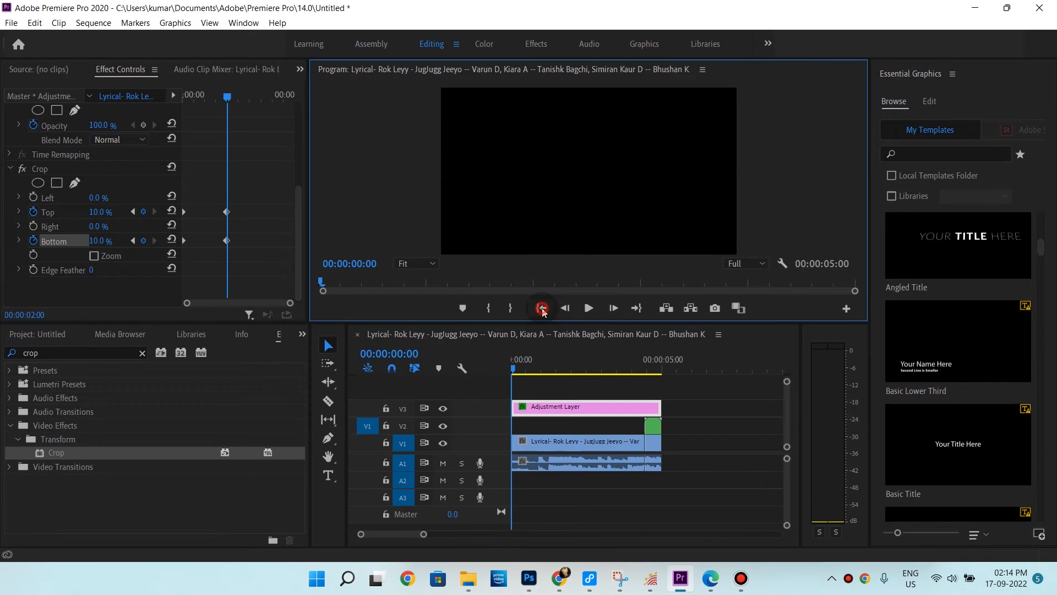
key(space)
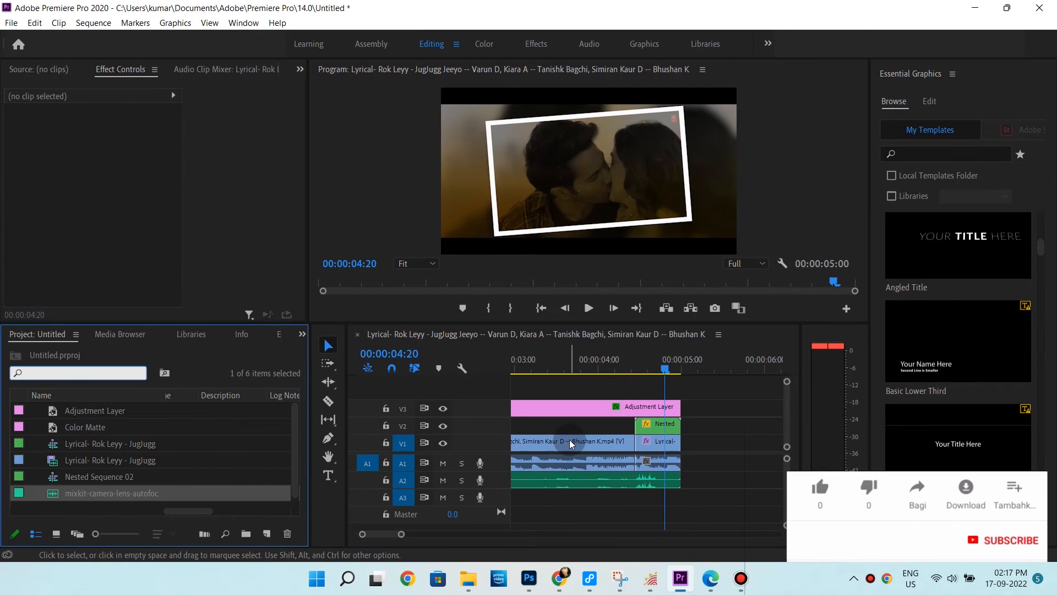
click(569, 440)
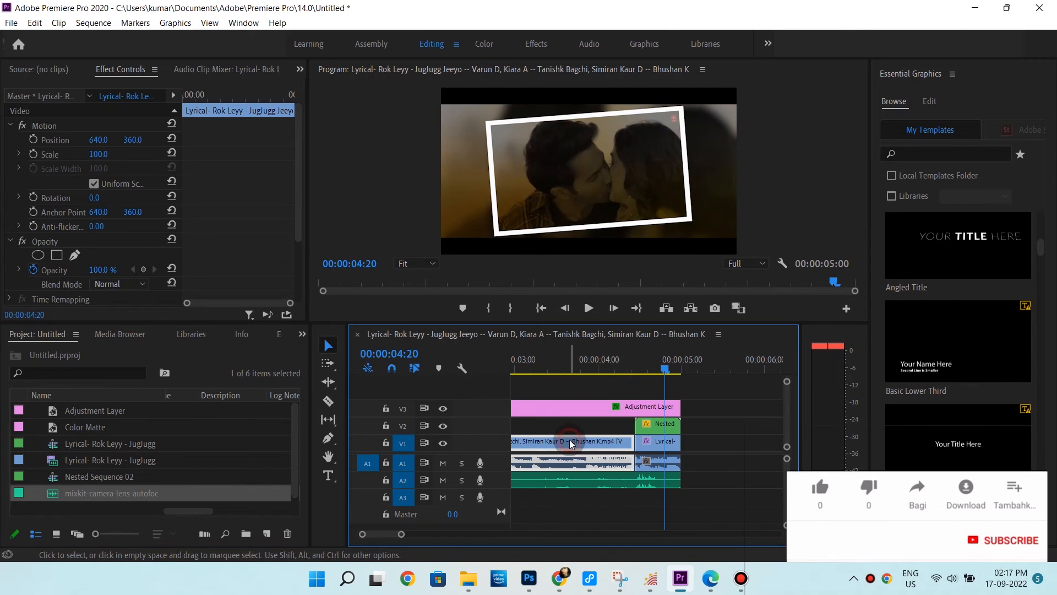
click(663, 426)
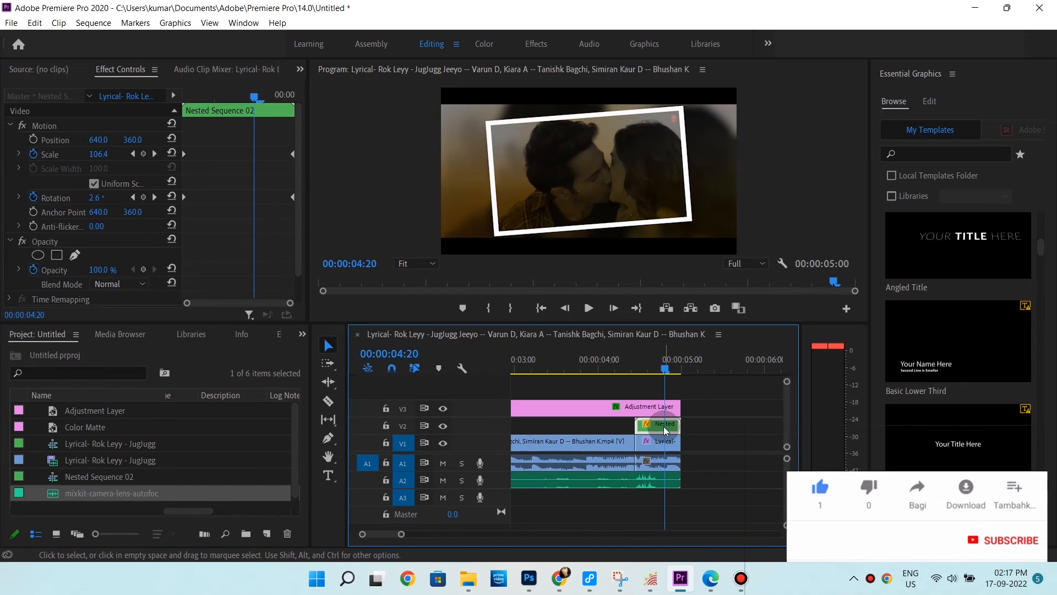
click(657, 443)
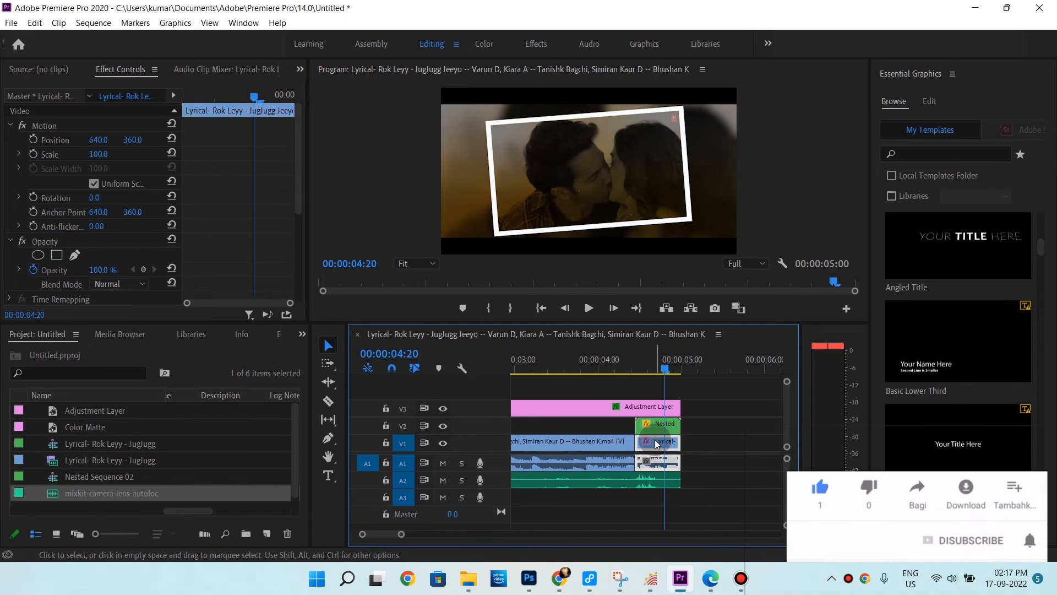
Search the effects for Black & White and apply it to the short clip at the end of track V1
click(77, 373)
text(bac)
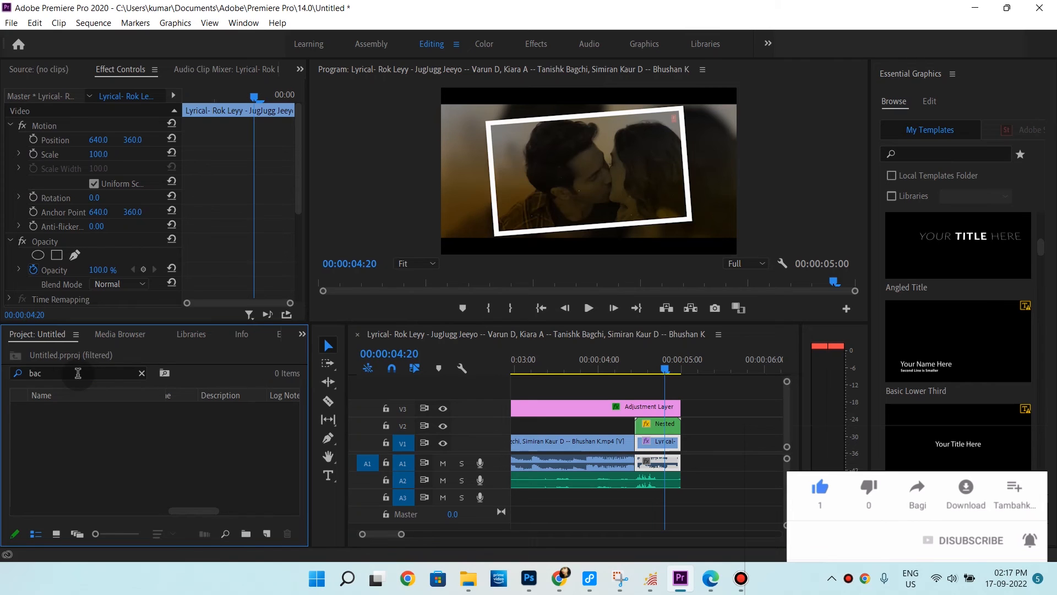
click(302, 333)
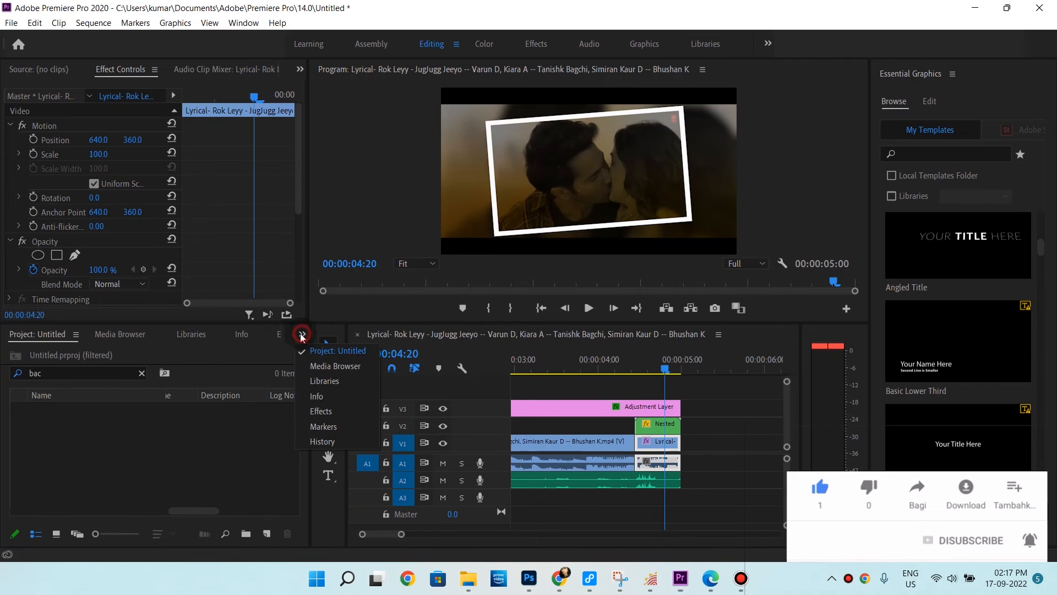
click(325, 411)
click(90, 353)
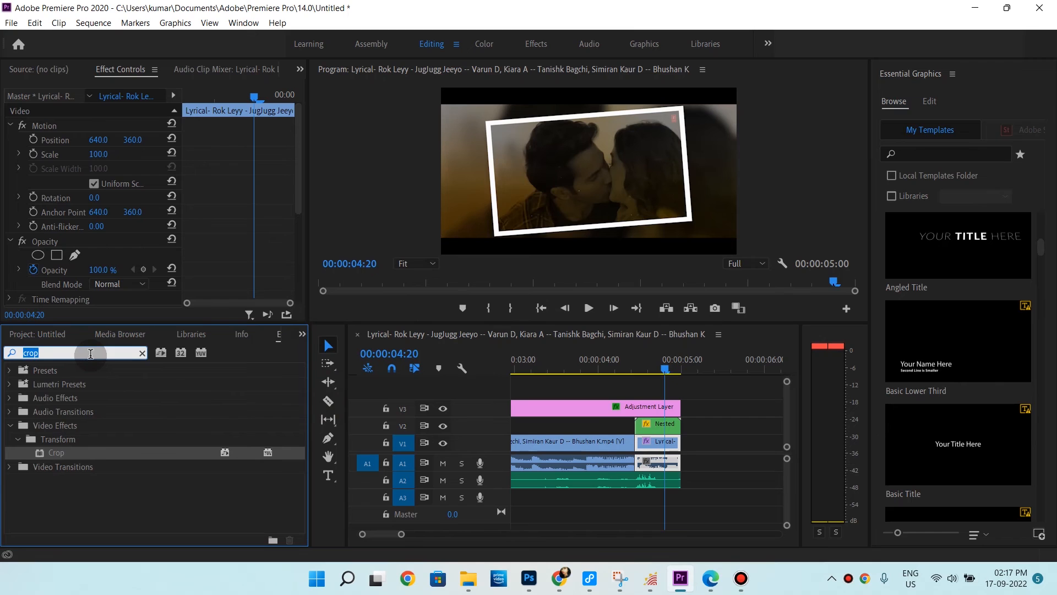
text(clack)
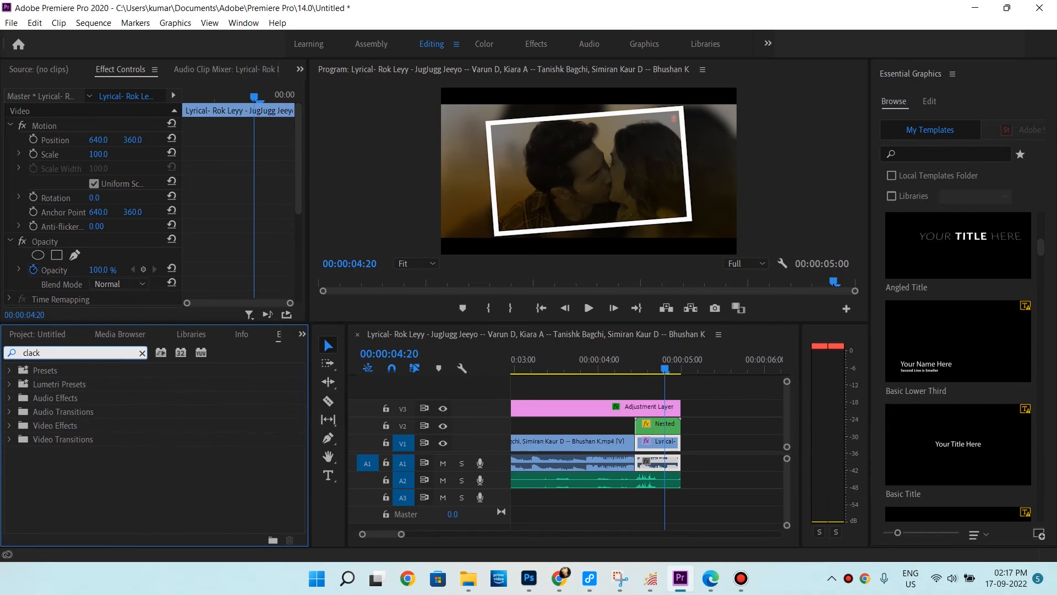
key(BackSpace)
key(BackSpace)
key(BackSpace)
key(BackSpace)
text(ba)
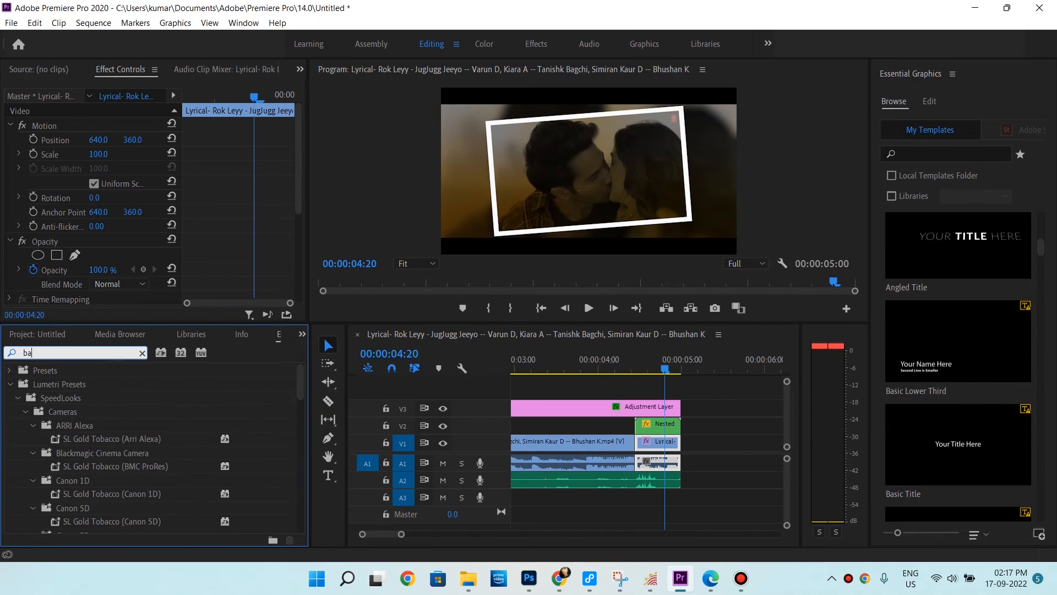
text(ck)
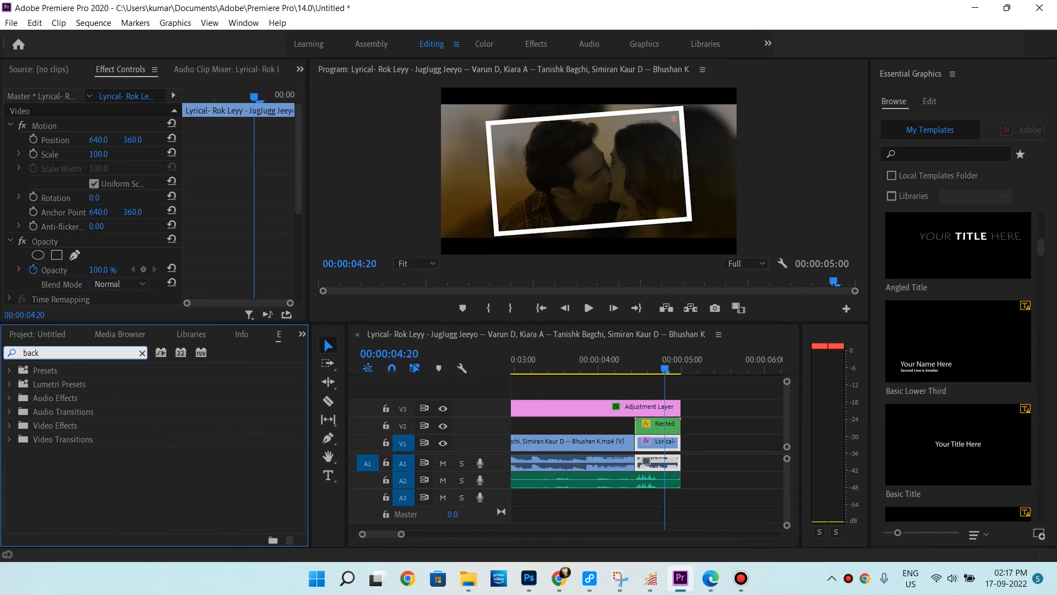
key(BackSpace)
key(BackSpace)
key(BackSpace)
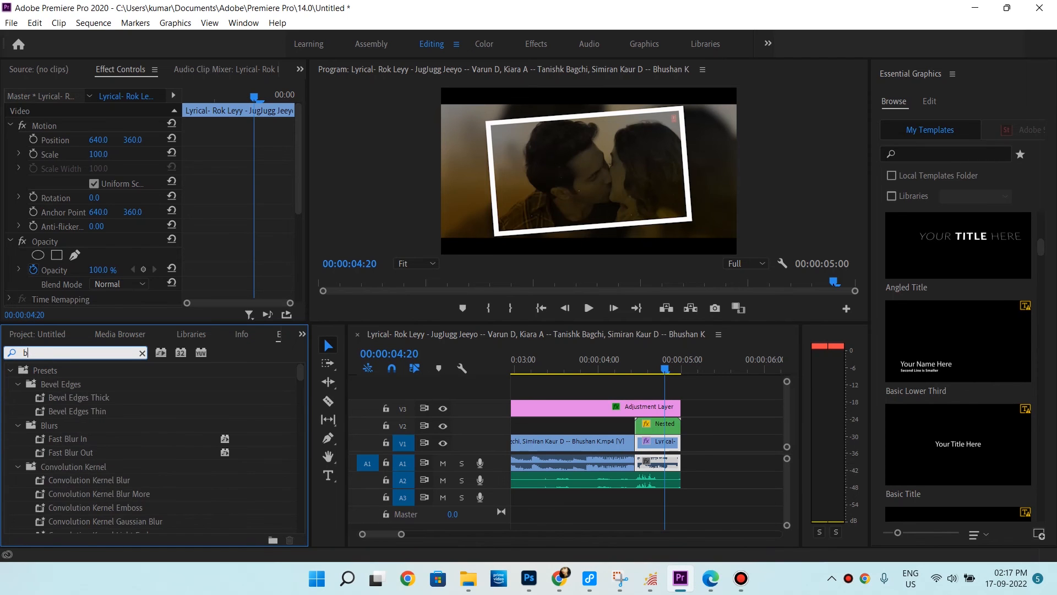
text(lack)
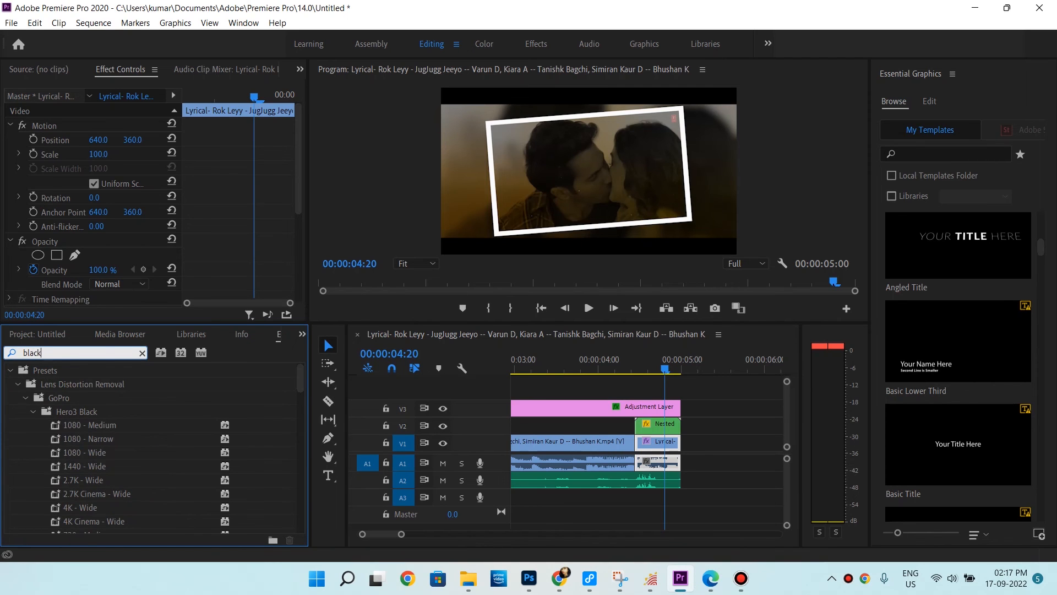
text( &)
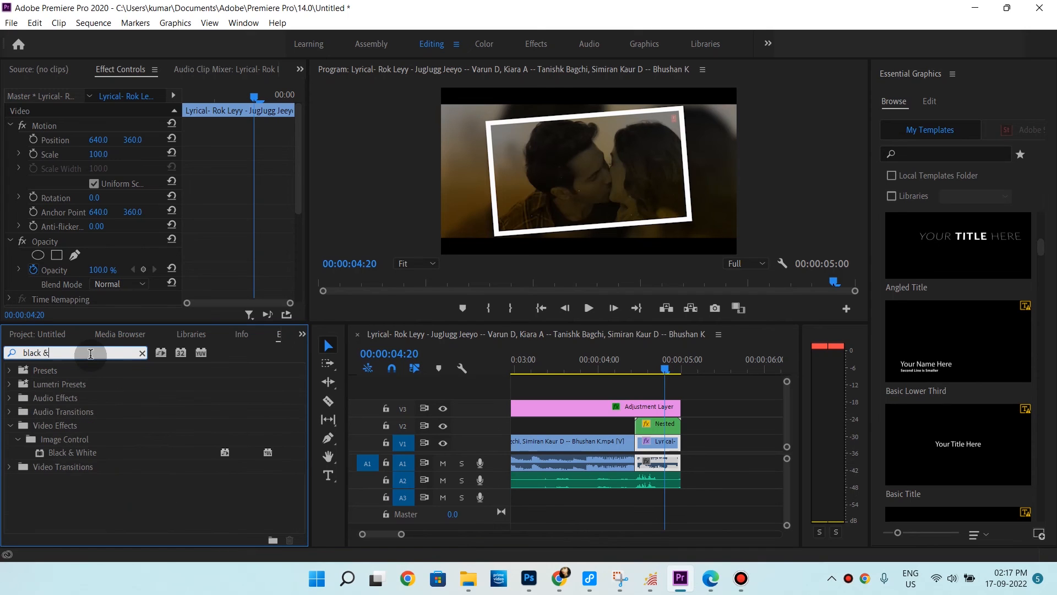
drag(77, 453, 659, 439)
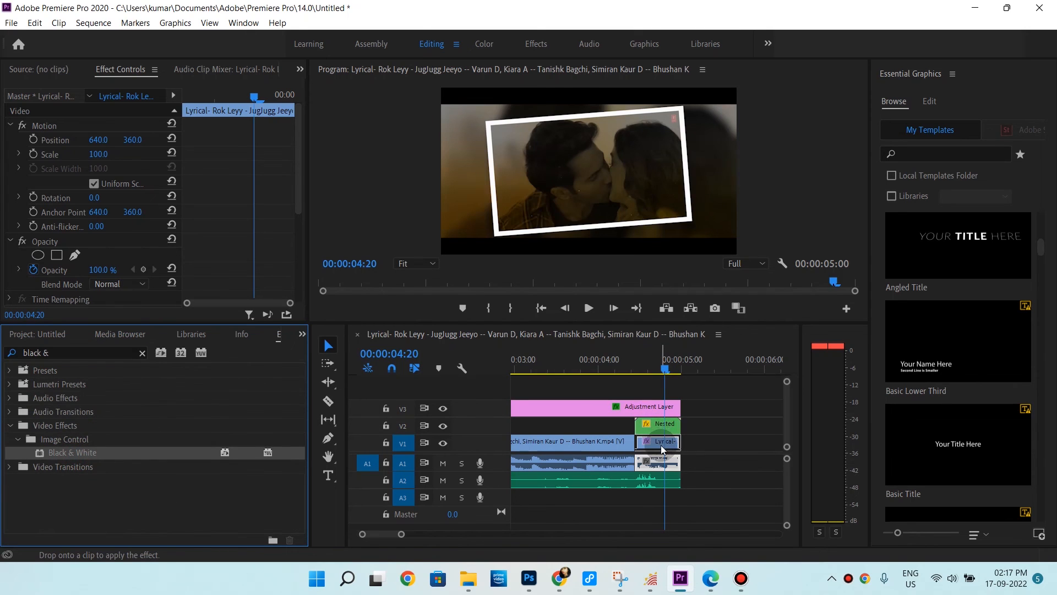
Play back the end of the sequence to preview the black-and-white clip
click(632, 370)
key(space)
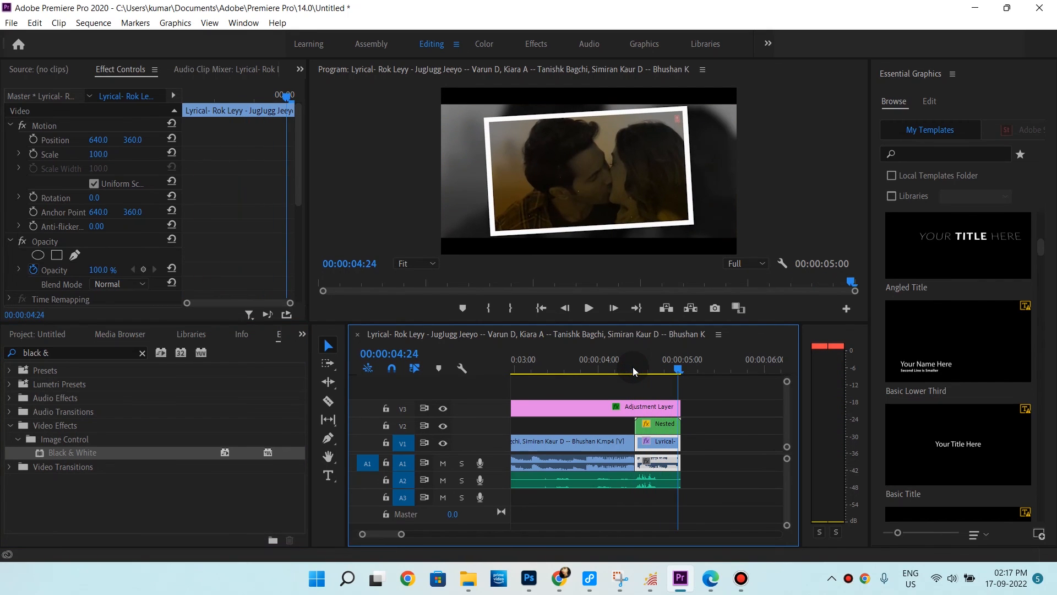
click(638, 369)
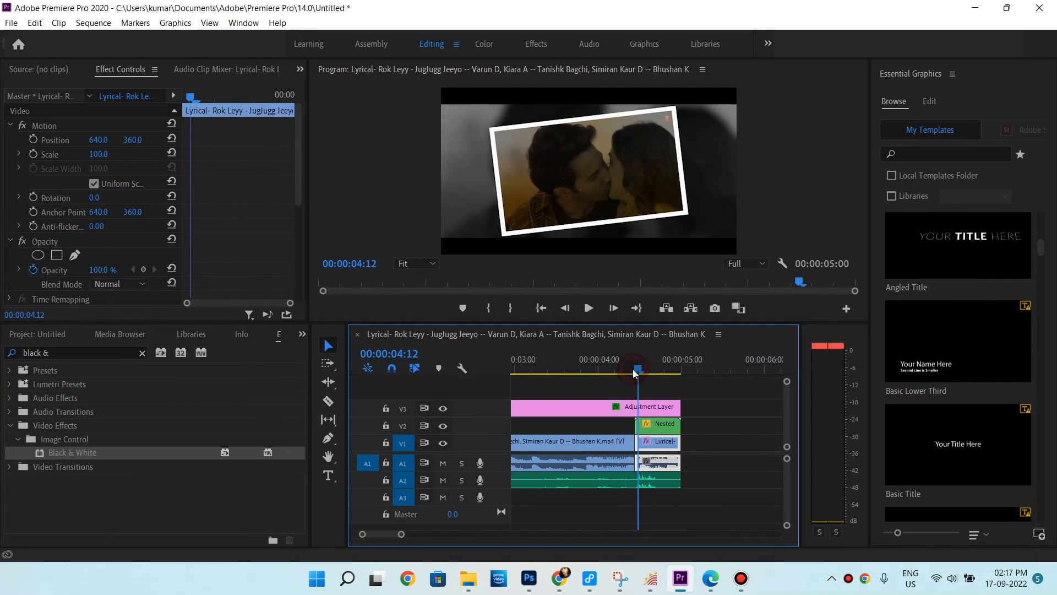
click(633, 369)
Search the effects for dip and add a Dip to White transition at the cut between the two V1 clips
click(86, 354)
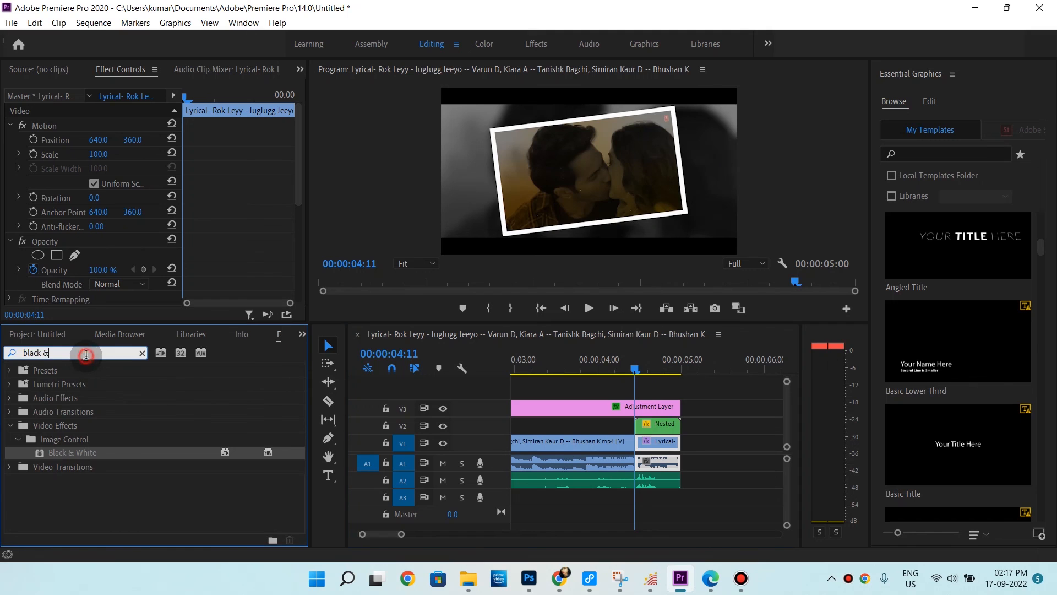
text(dip)
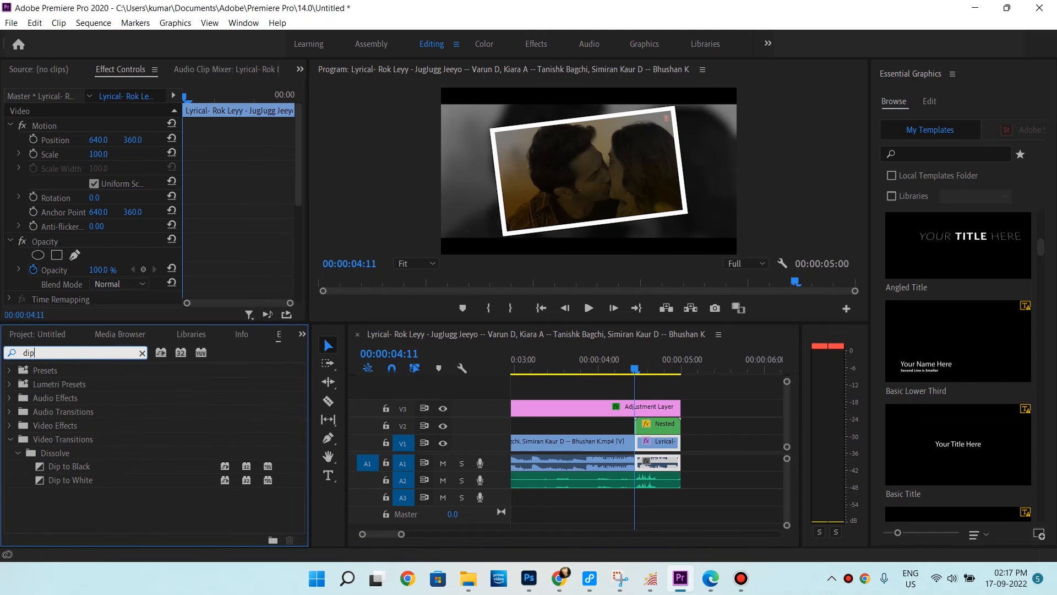
drag(42, 481, 633, 444)
Play the sequence around the cut to preview the Dip to White transition
click(617, 365)
key(space)
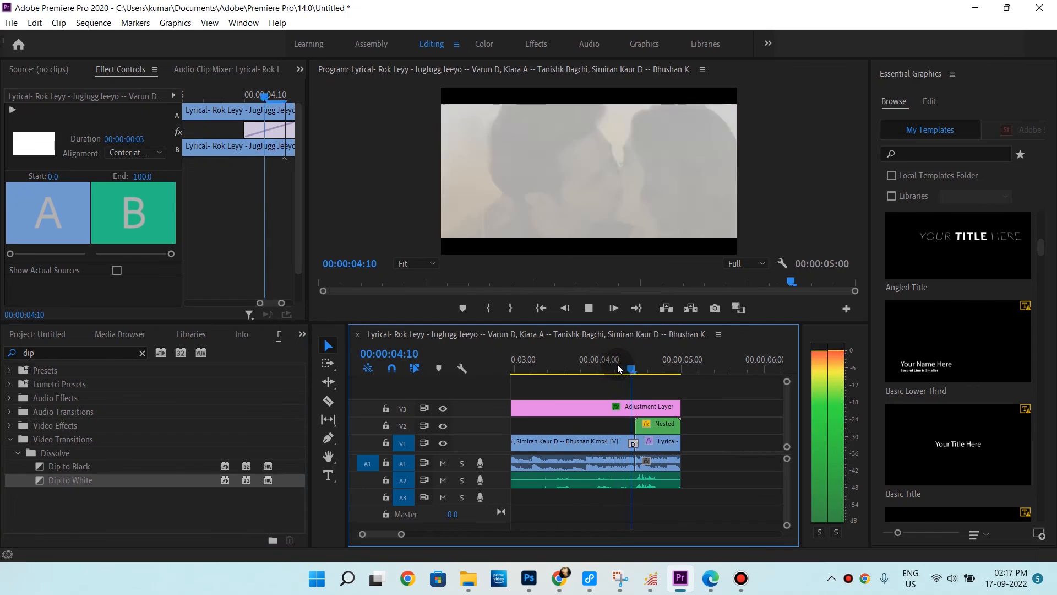
click(618, 365)
key(space)
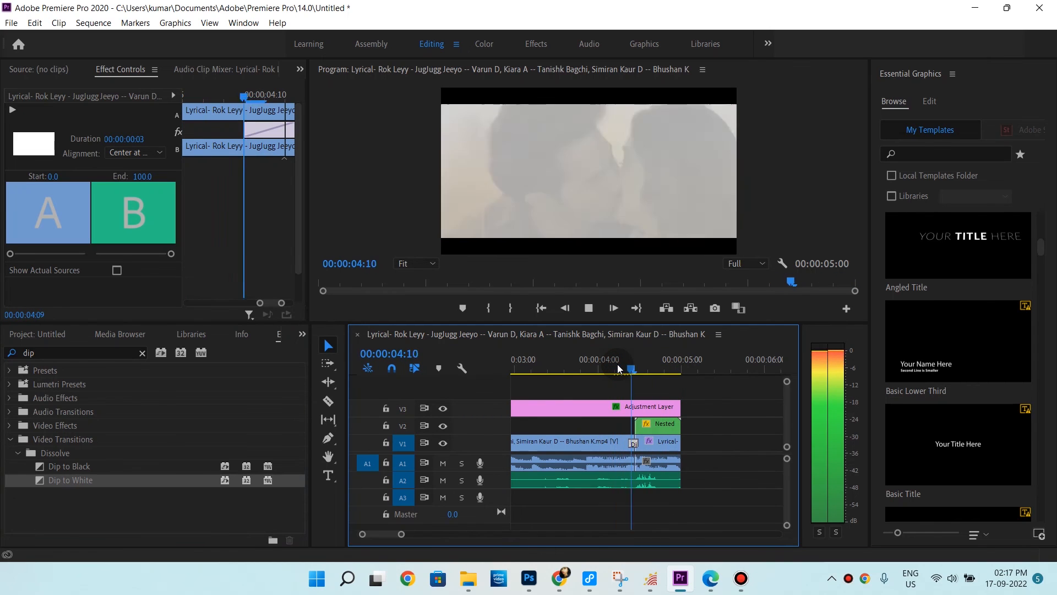